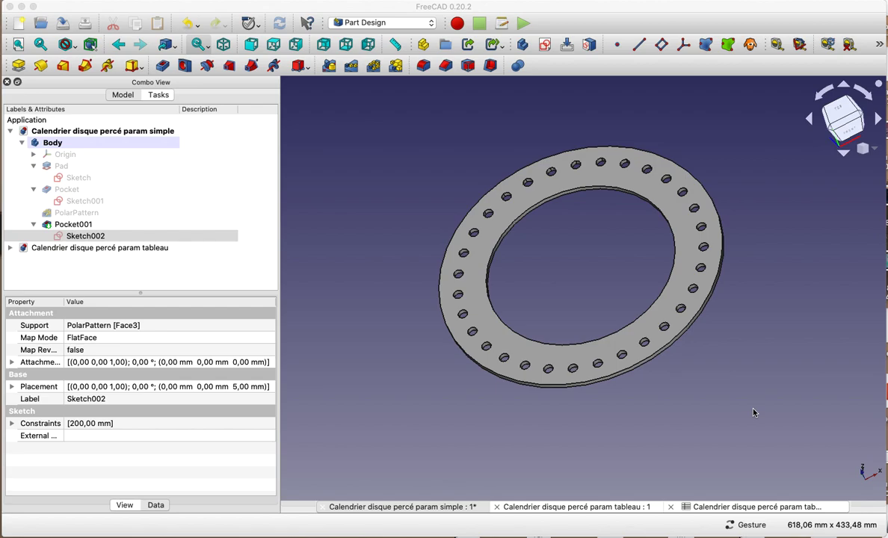
Create new document Unnamed1 with a Body and an empty sketch on XY_Plane
mouse_move(753, 413)
left_mouse_down()
mouse_move(730, 386)
mouse_move(741, 386)
left_mouse_up()
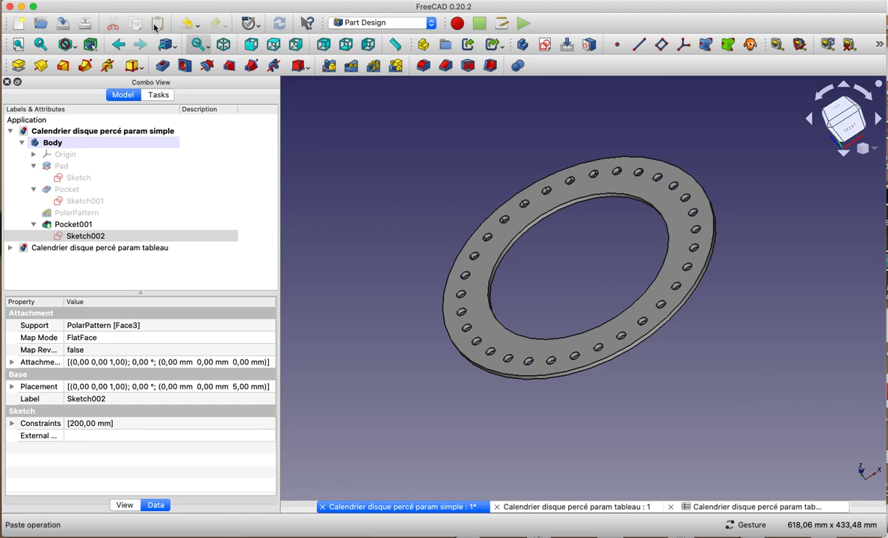
left_click(21, 27)
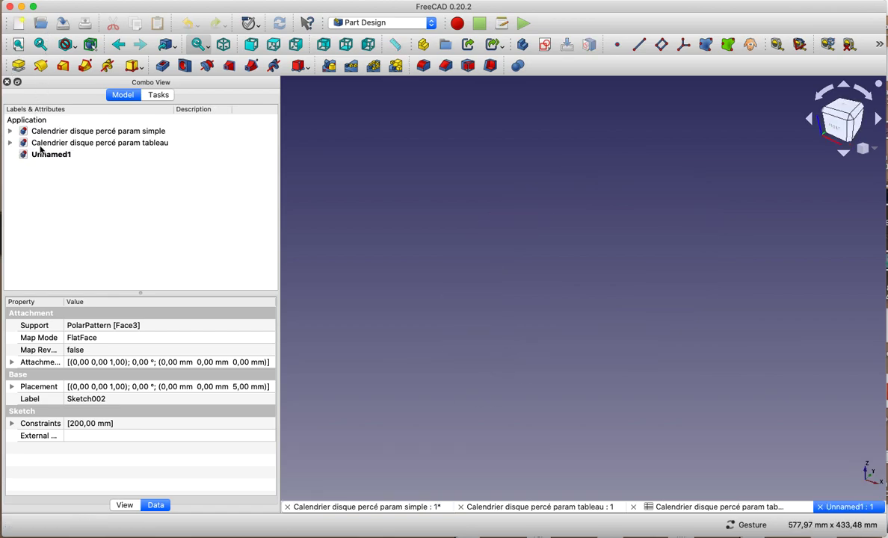
left_click(51, 157)
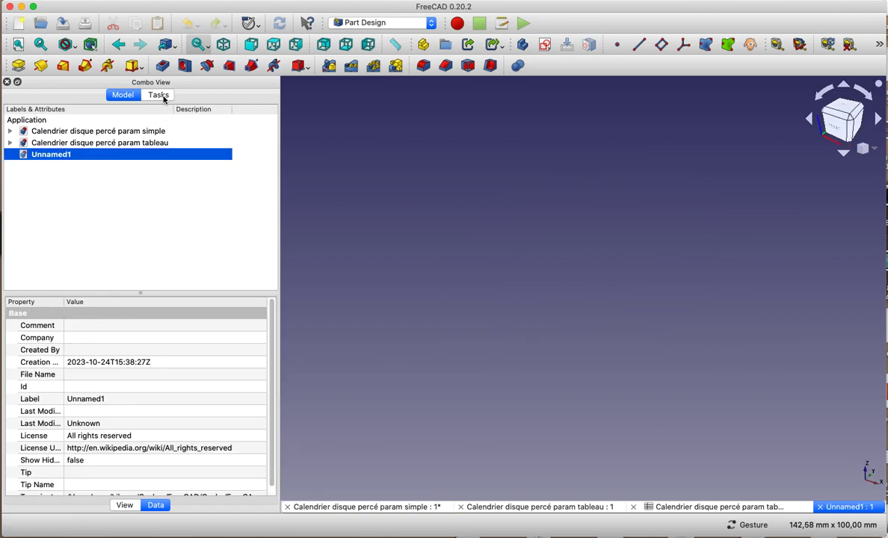
left_click(159, 96)
left_click(51, 139)
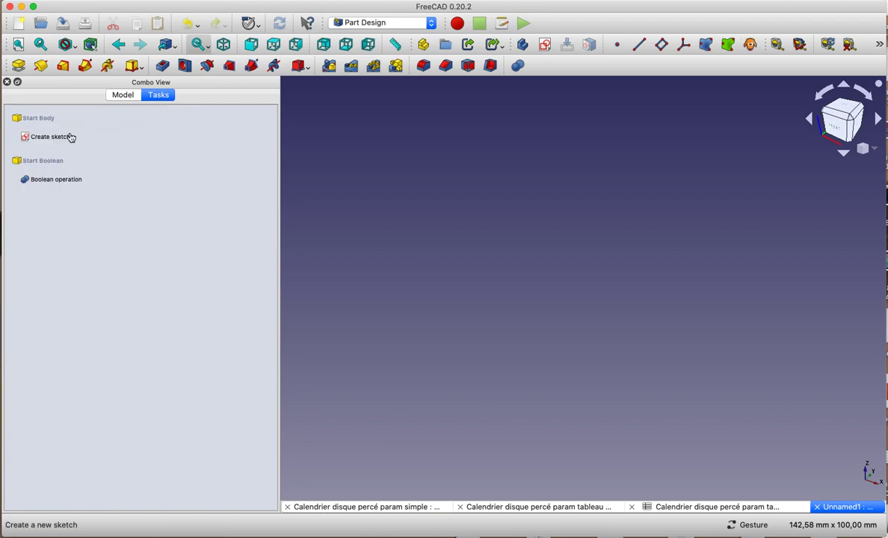
left_click(54, 138)
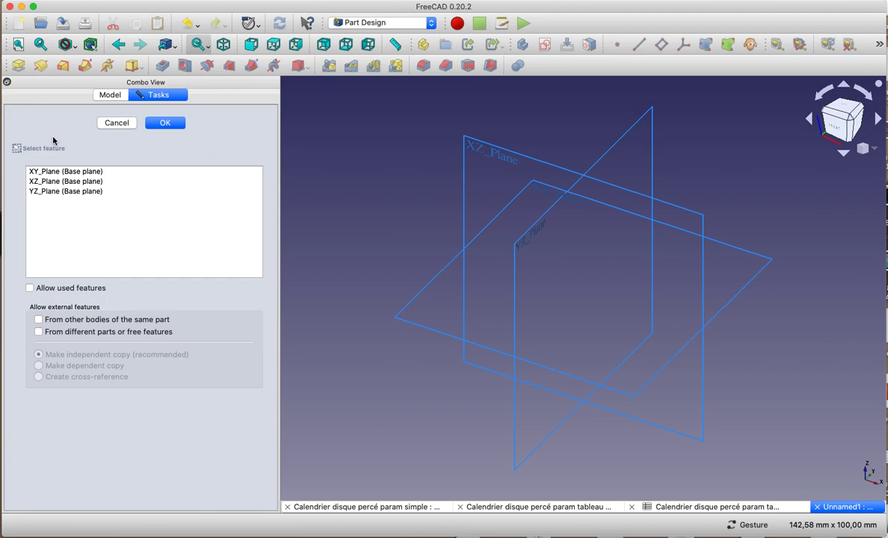
left_click(524, 191)
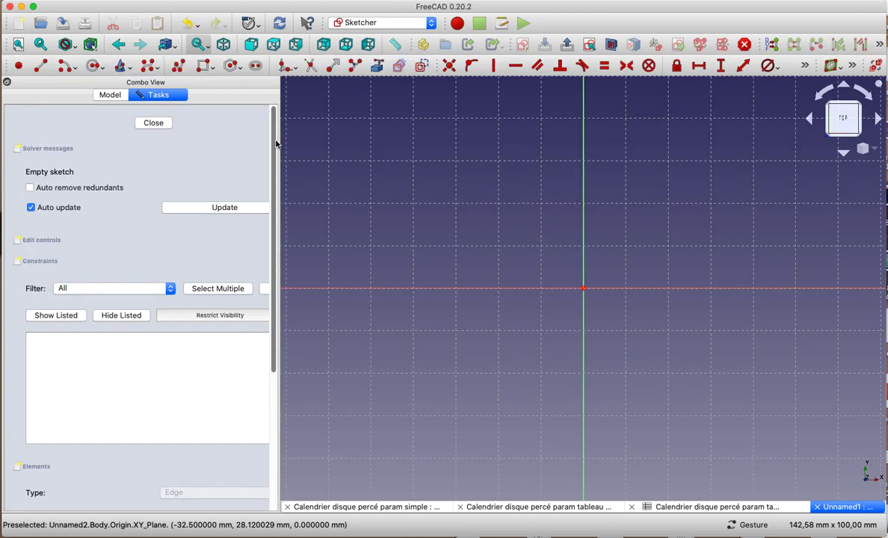
Draw an origin-centred circle and constrain its diameter to 300 mm
left_click(95, 66)
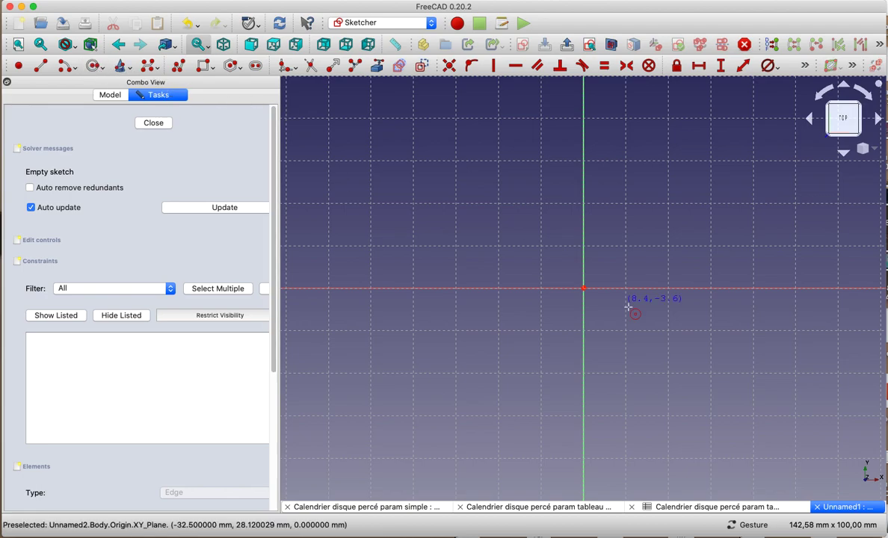
left_click(584, 288)
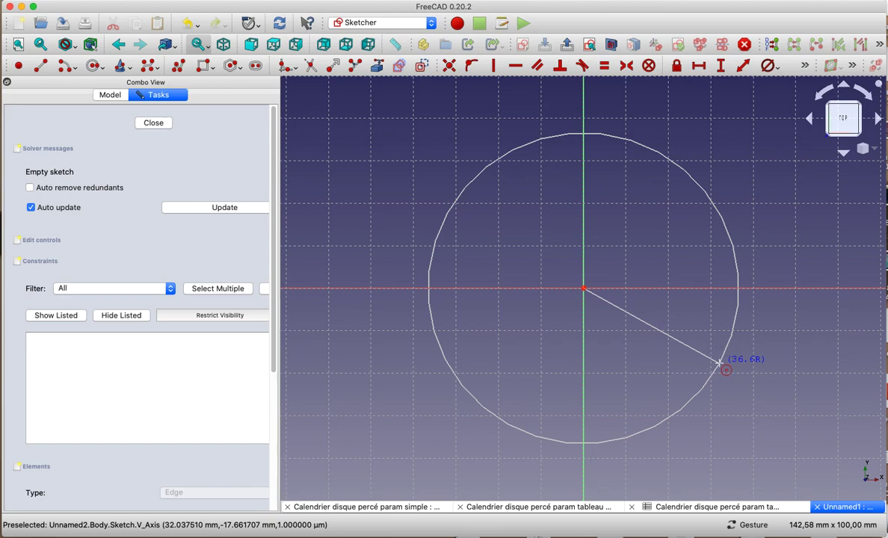
left_click(720, 362)
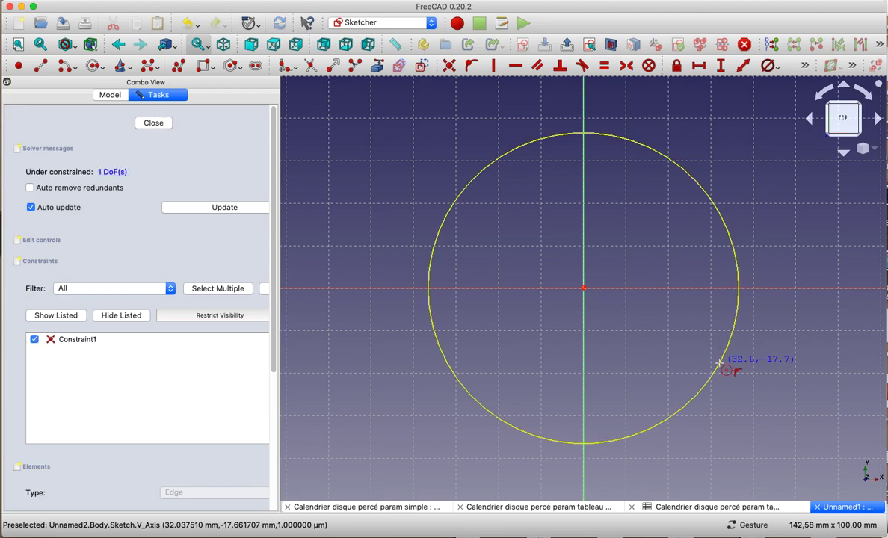
left_click(775, 68)
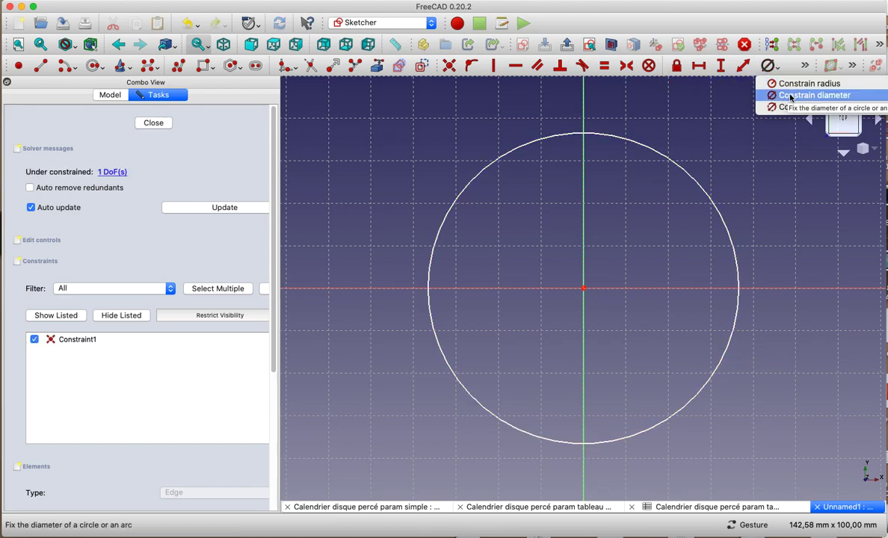
left_click(790, 97)
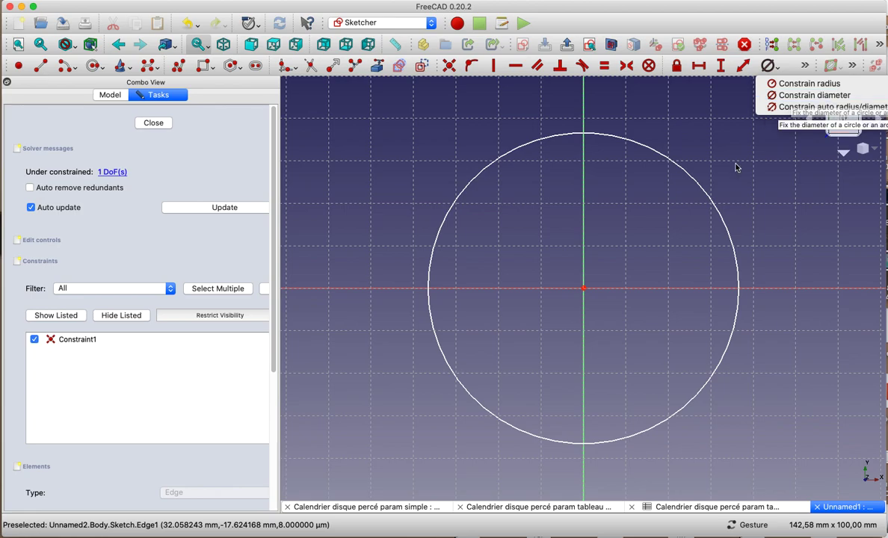
left_click(732, 245)
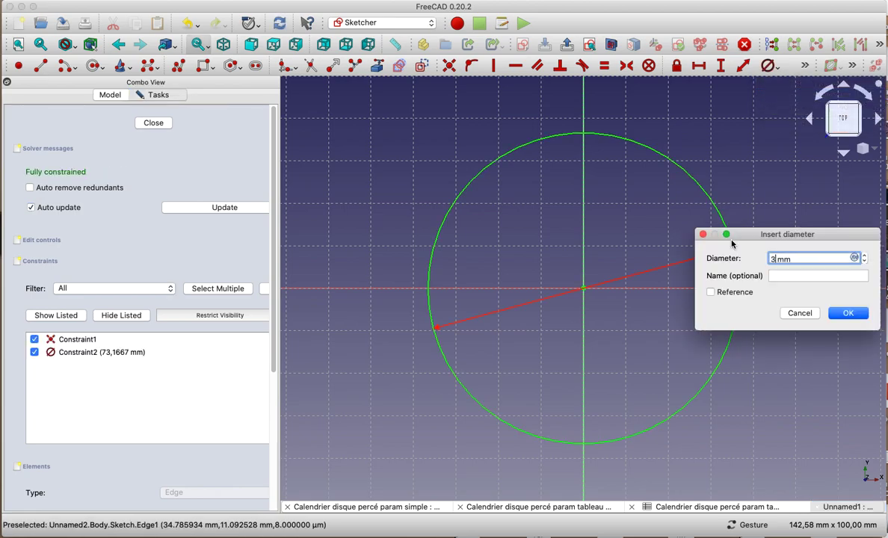
type("300")
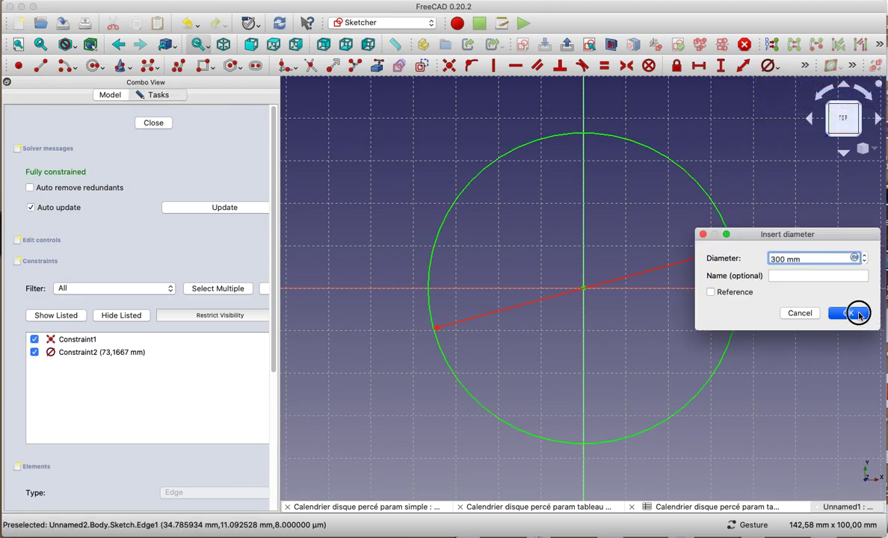
left_click(856, 313)
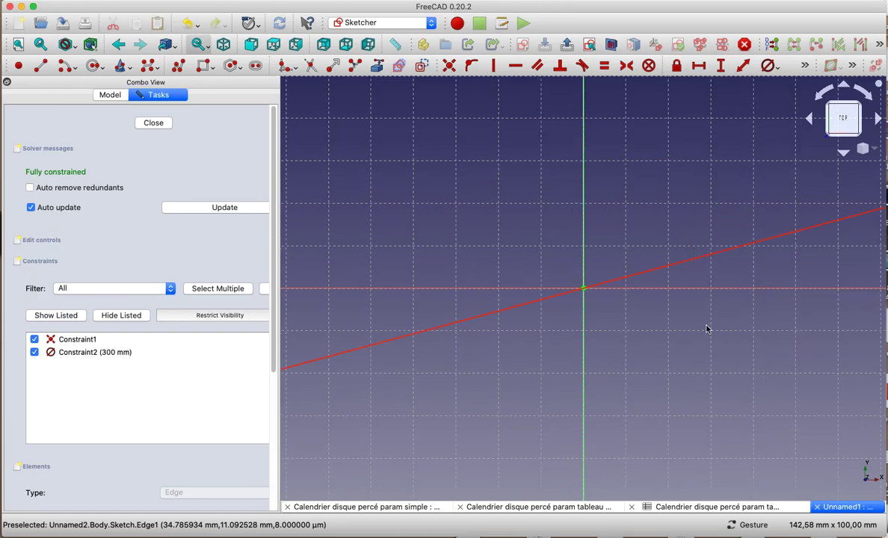
Zoom out and centre the 300 mm circle, then close the sketch
scroll(706, 329, "down", 1)
scroll(706, 329, "down", 2)
scroll(707, 329, "down", 2)
scroll(706, 329, "down", 2)
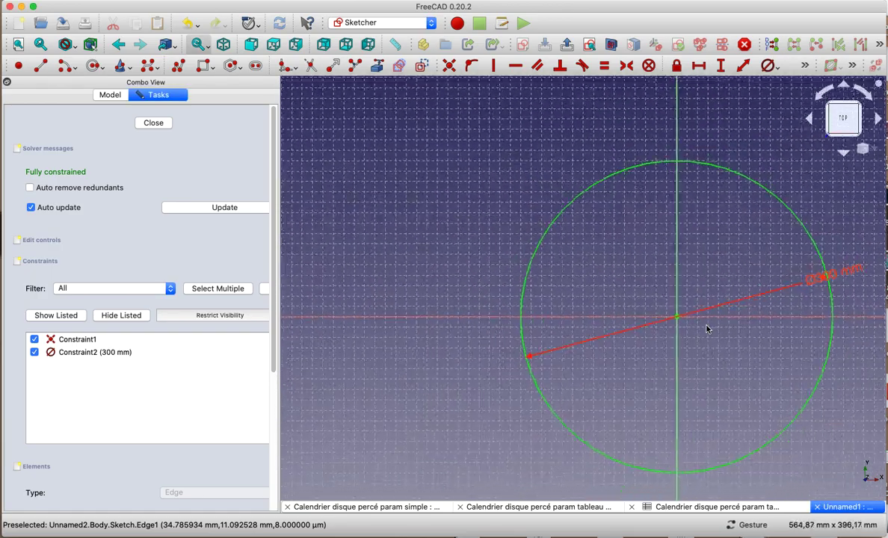
scroll(707, 329, "down", 1)
right_click_drag(709, 365, 601, 334)
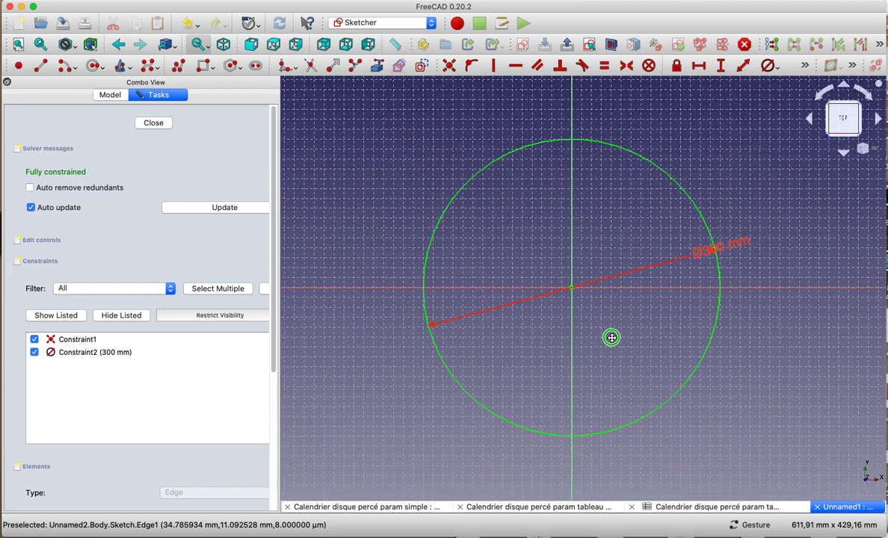
left_click(153, 124)
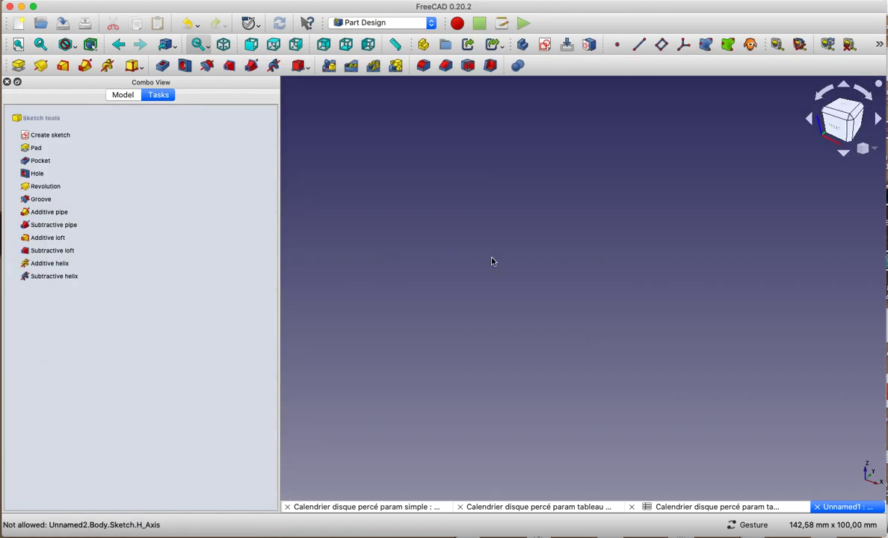
Fit the view and pad the circle sketch to a 5 mm thick disc
key("v")
key("f")
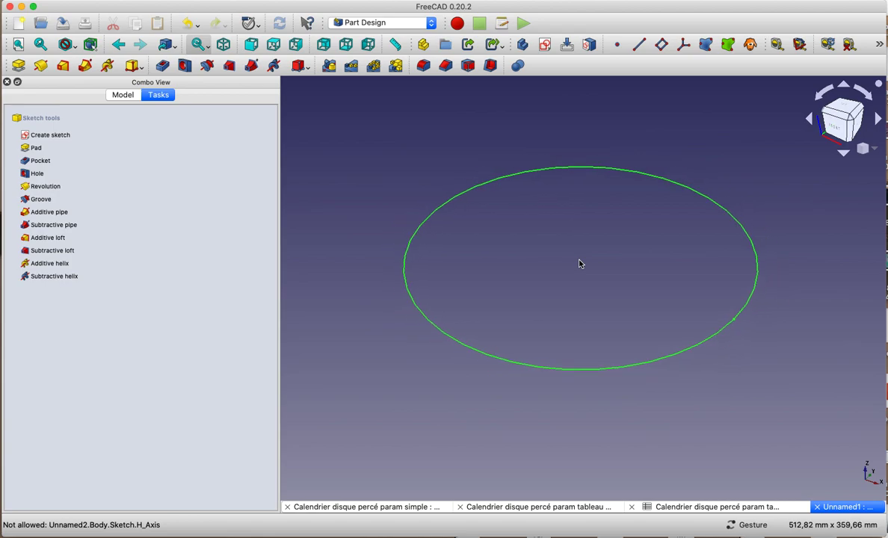
left_click(34, 149)
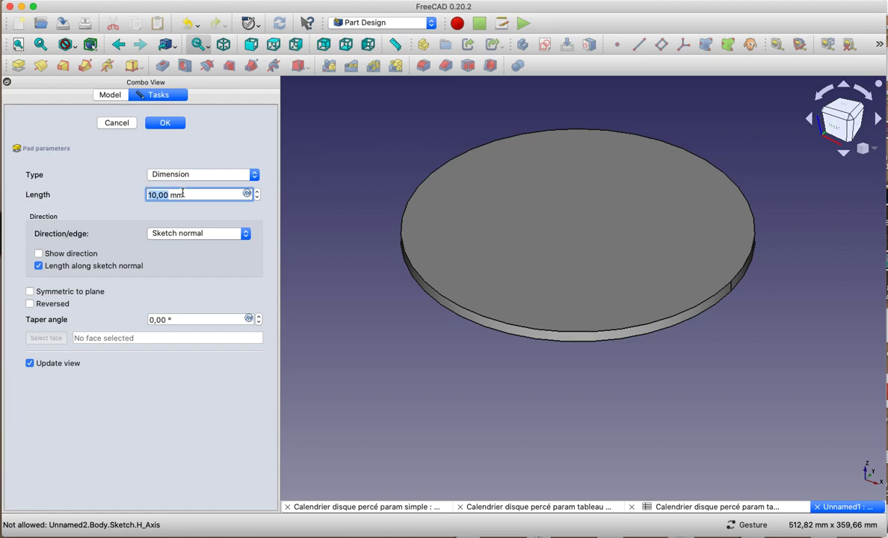
type("5")
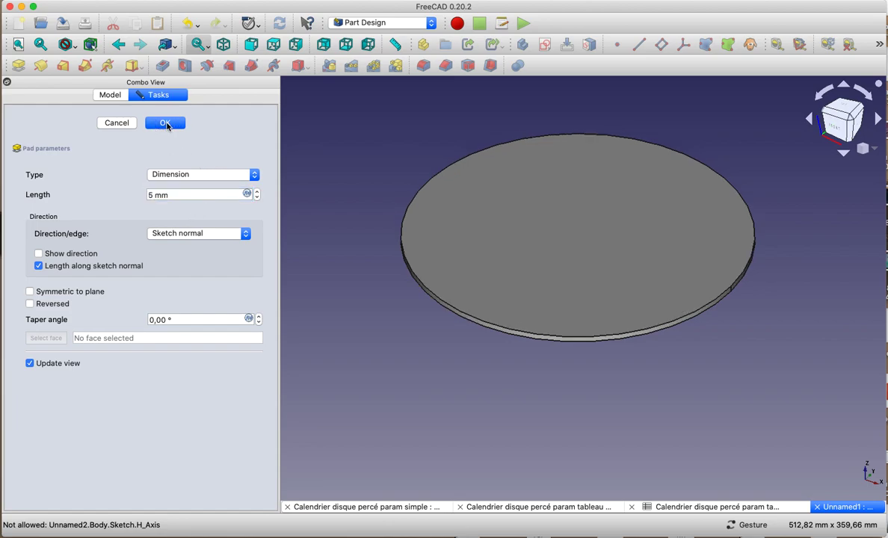
left_click(165, 123)
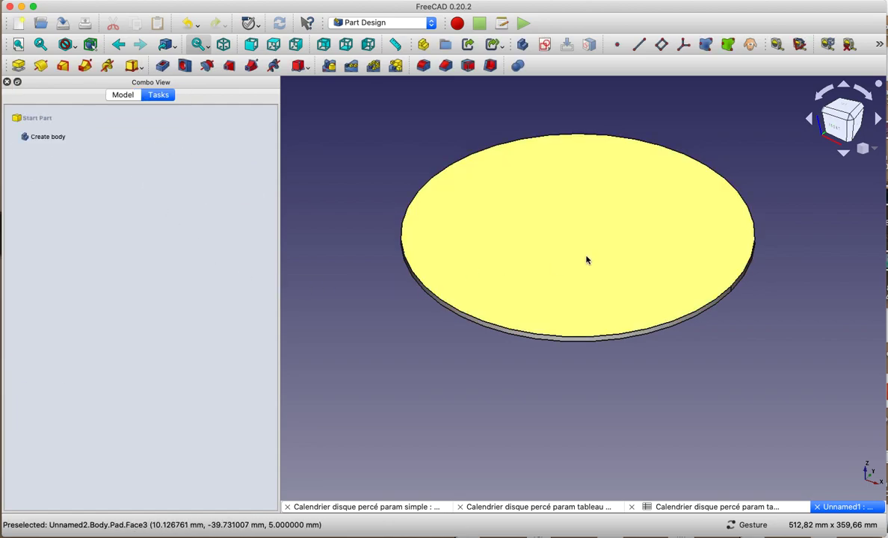
Start a sketch on the disc's top face and draw a circle at the origin
left_click(603, 249)
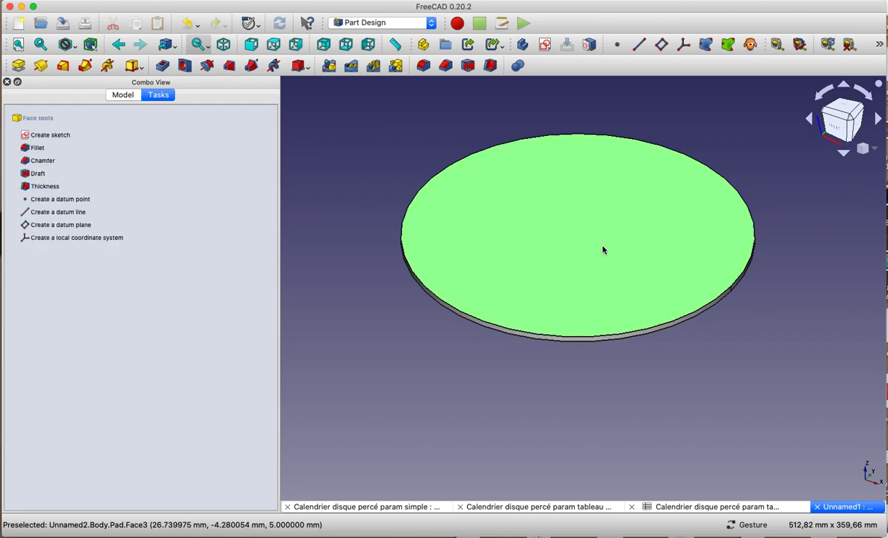
left_click(50, 136)
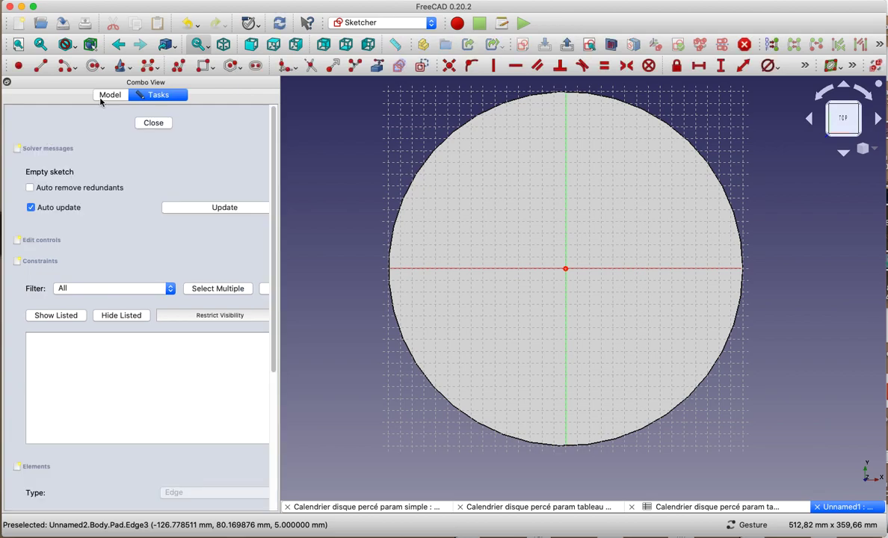
left_click(95, 71)
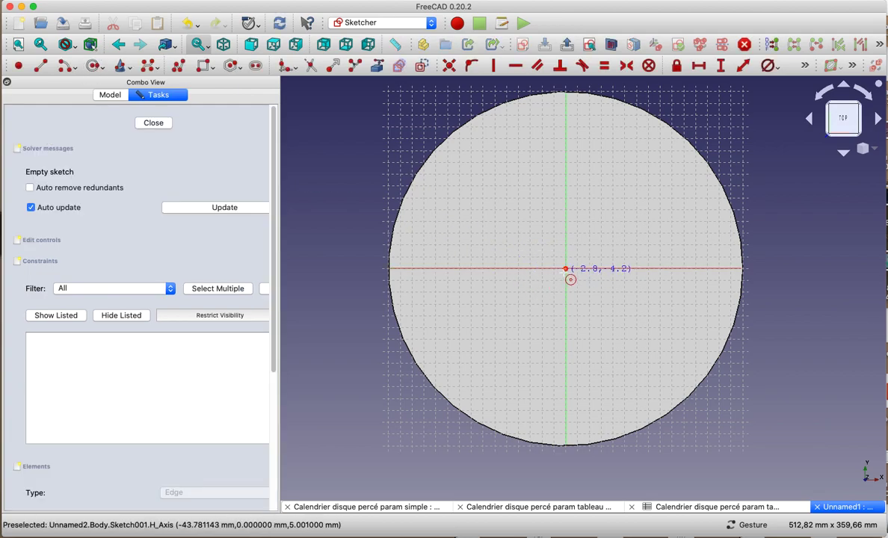
left_click(566, 268)
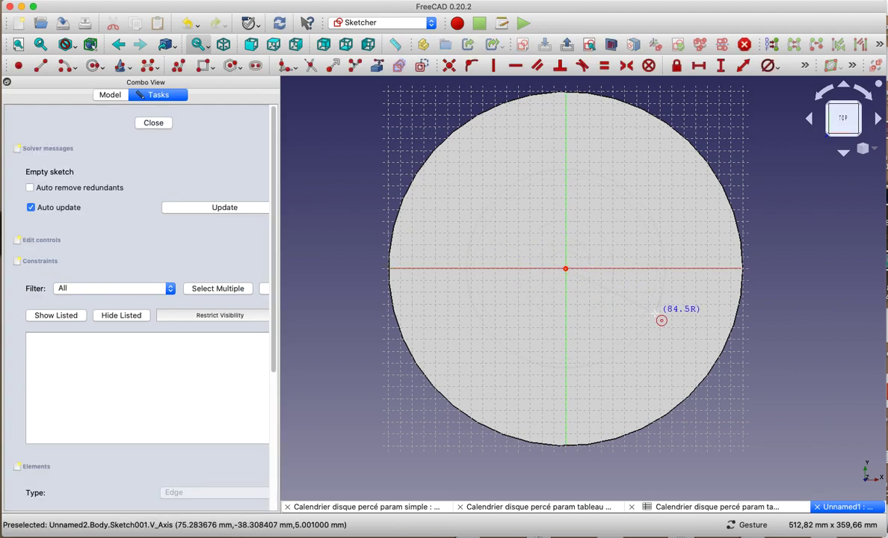
left_click(655, 317)
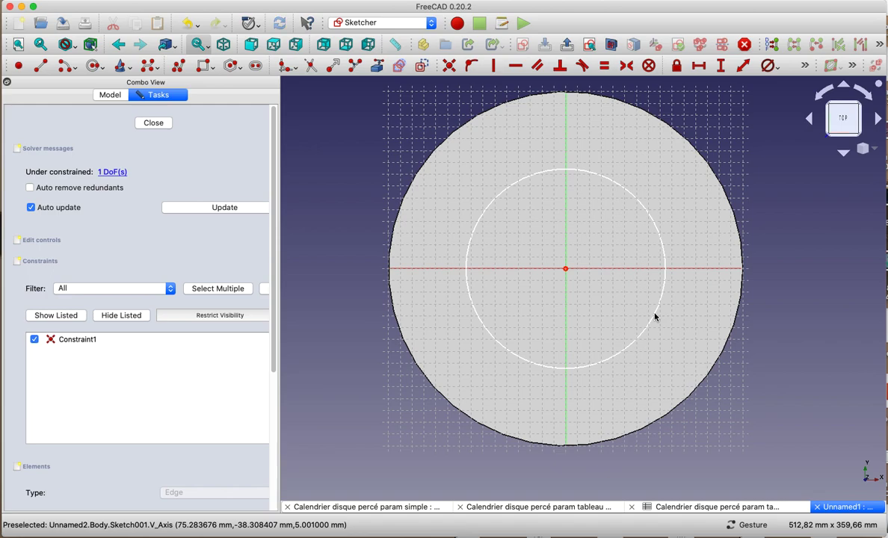
Constrain the circle's diameter to 150 mm and close the sketch
left_click(774, 66)
left_click(793, 95)
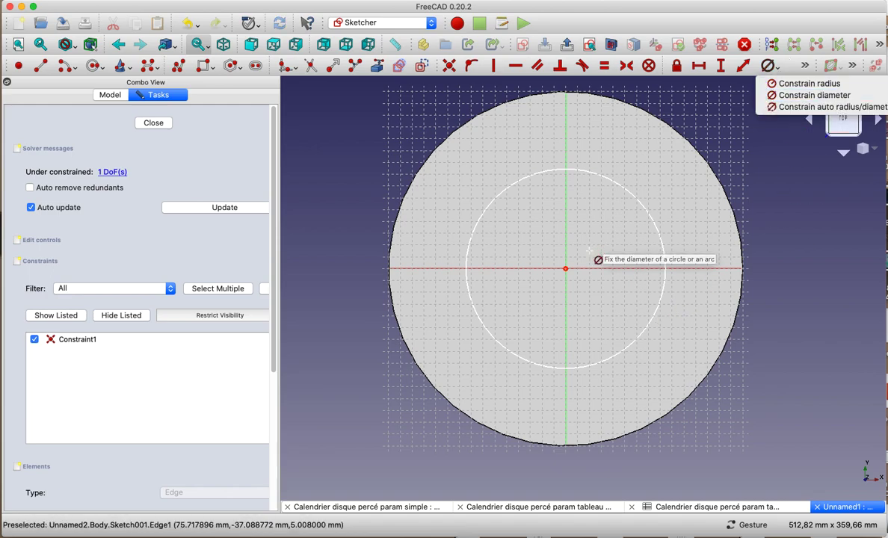
left_click(656, 234)
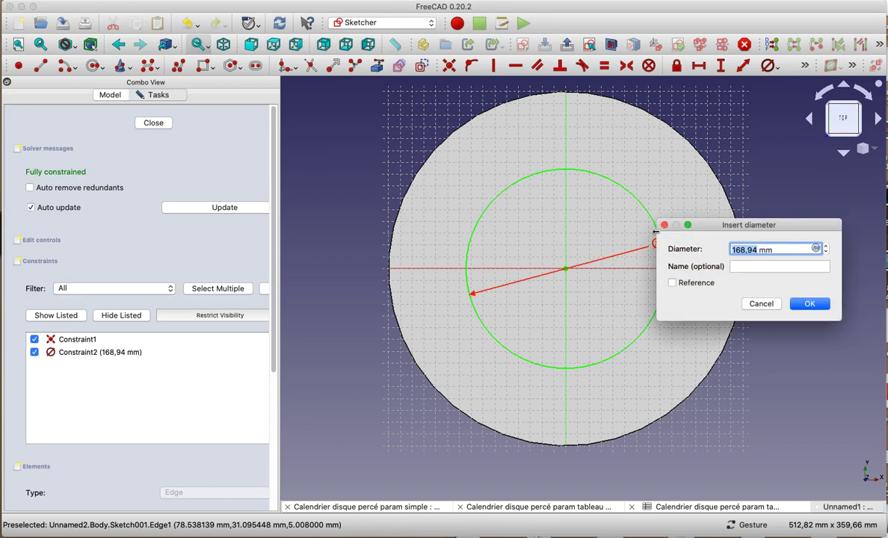
type("1")
type("50")
left_click(810, 304)
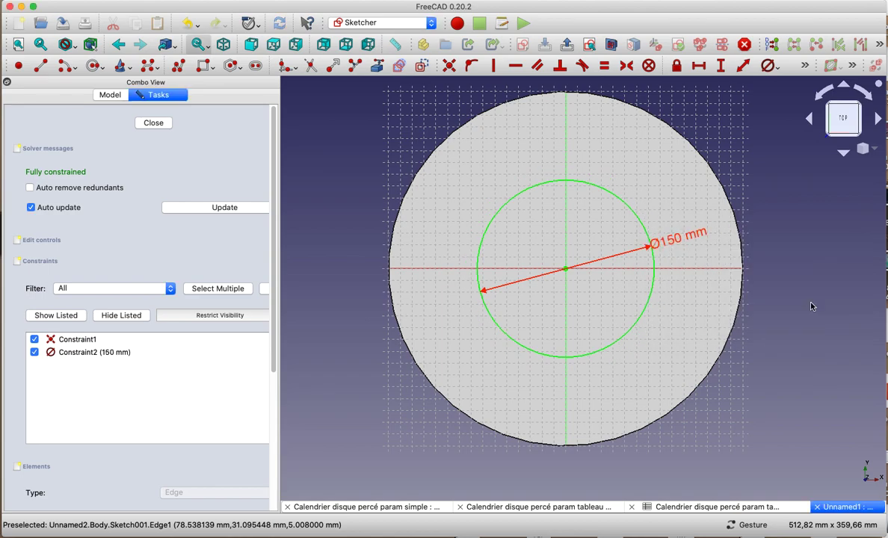
left_click(153, 124)
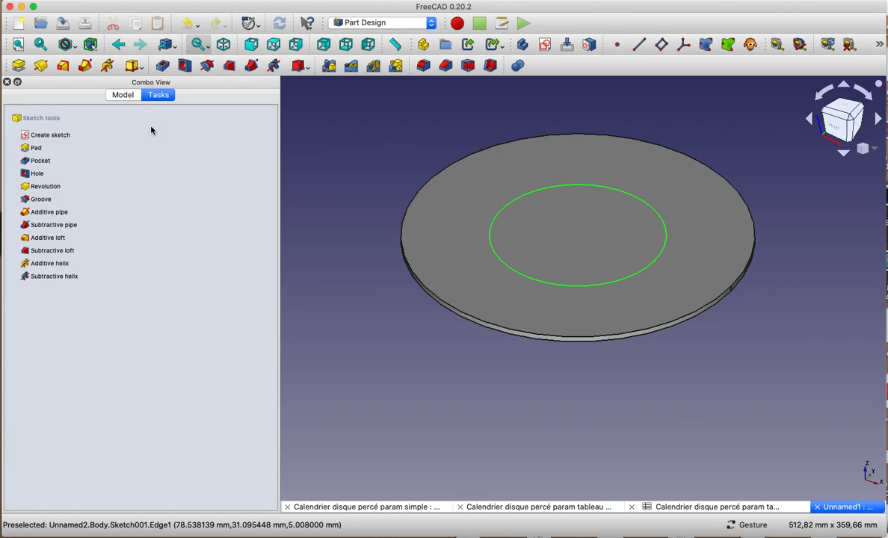
Pocket the 150 mm circle 5 mm through the disc, then select its top face
left_click(39, 164)
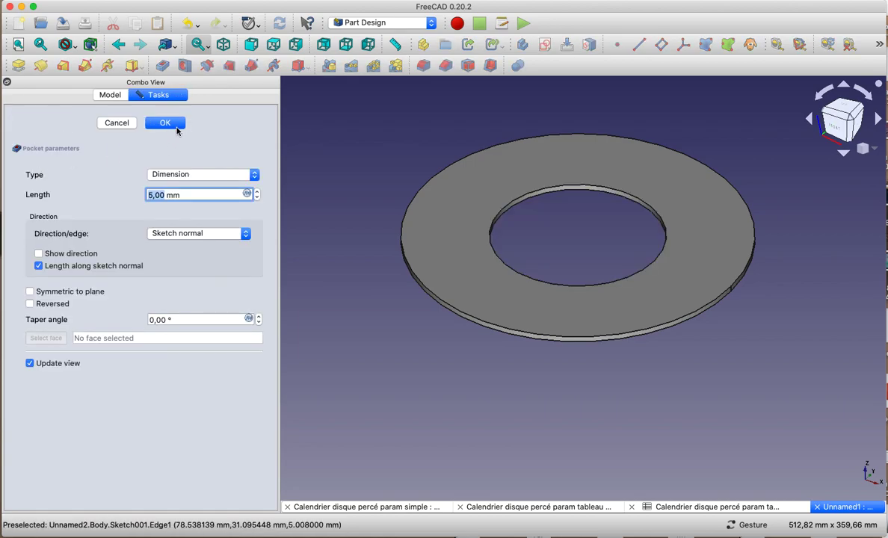
left_click(166, 123)
mouse_move(666, 302)
left_mouse_down()
mouse_move(732, 283)
mouse_move(760, 357)
mouse_move(697, 393)
mouse_move(772, 339)
left_mouse_up()
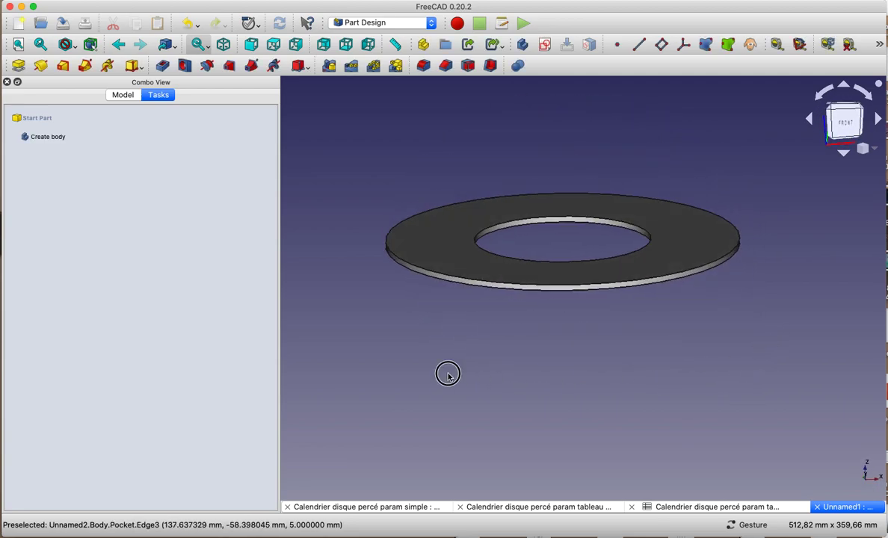
mouse_move(446, 372)
left_mouse_down()
mouse_move(411, 419)
mouse_move(459, 439)
left_mouse_up()
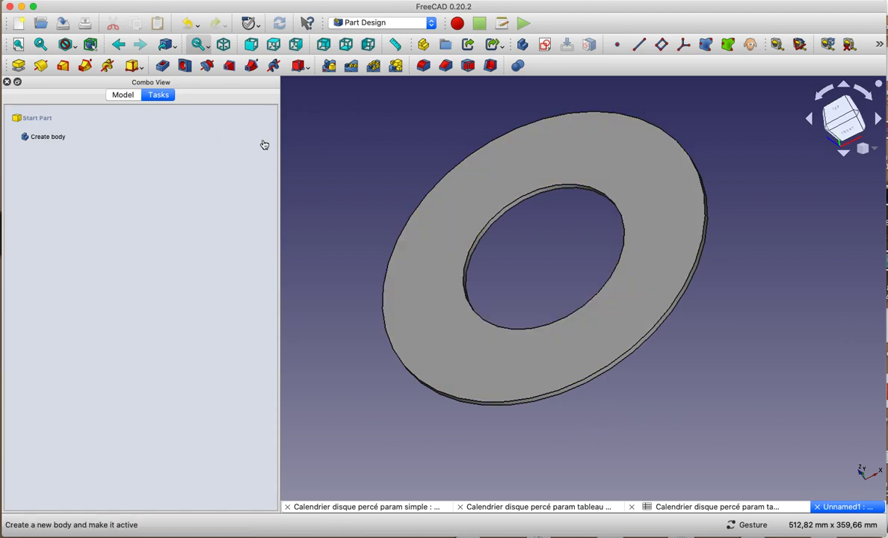
left_click(433, 271)
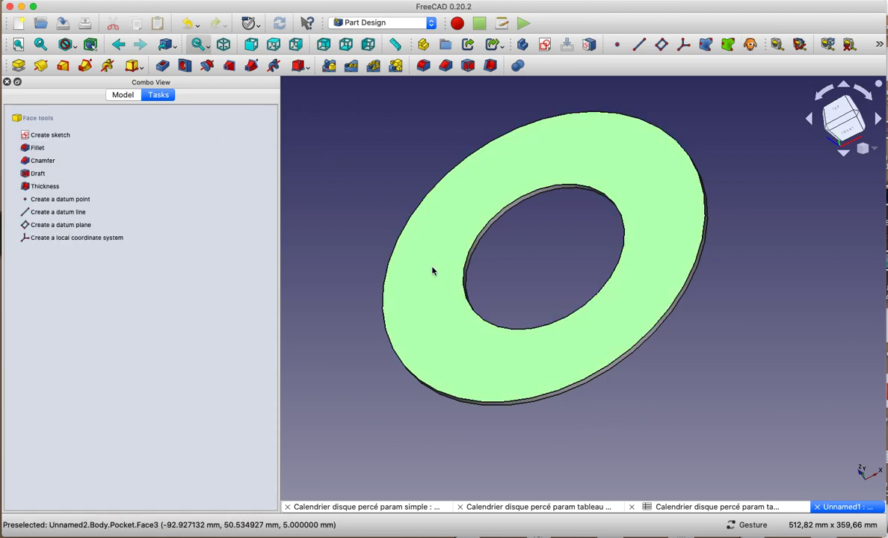
Start a sketch on the top face and draw a small circle on the horizontal axis
left_click(52, 136)
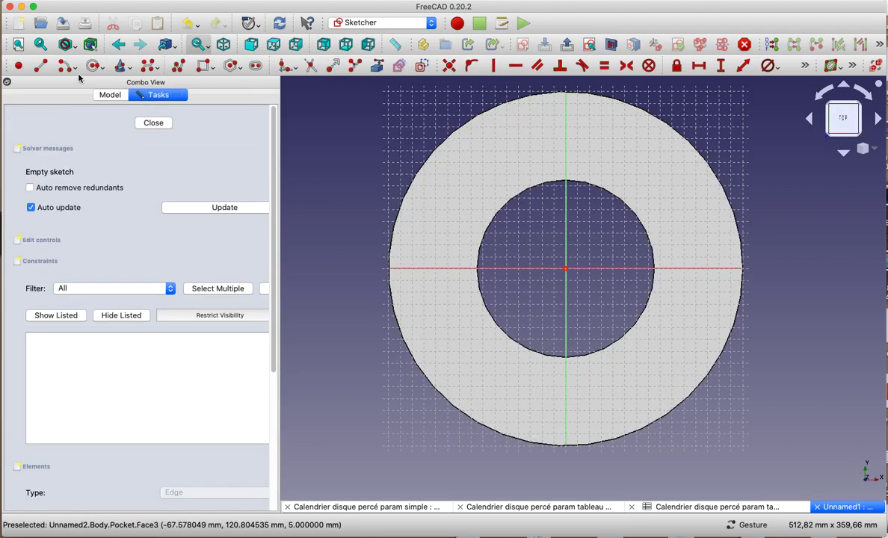
left_click(95, 68)
left_click(696, 273)
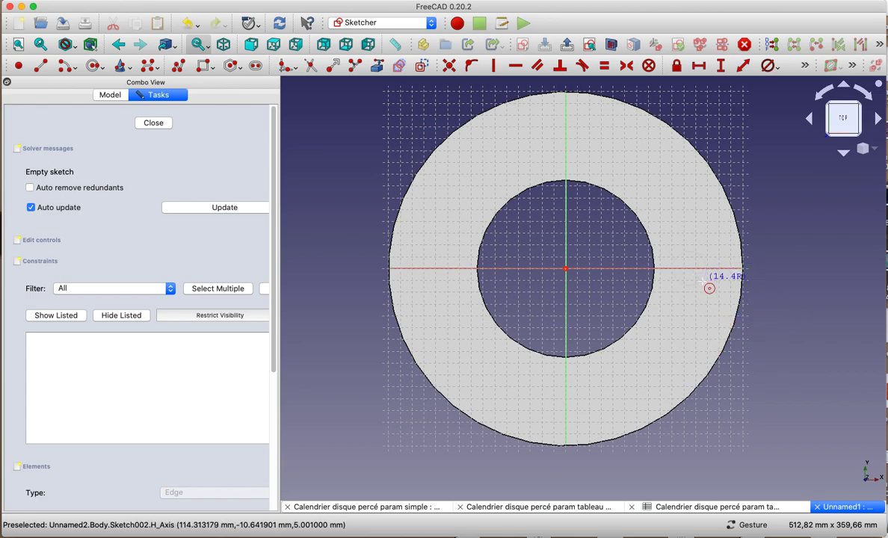
left_click(723, 306)
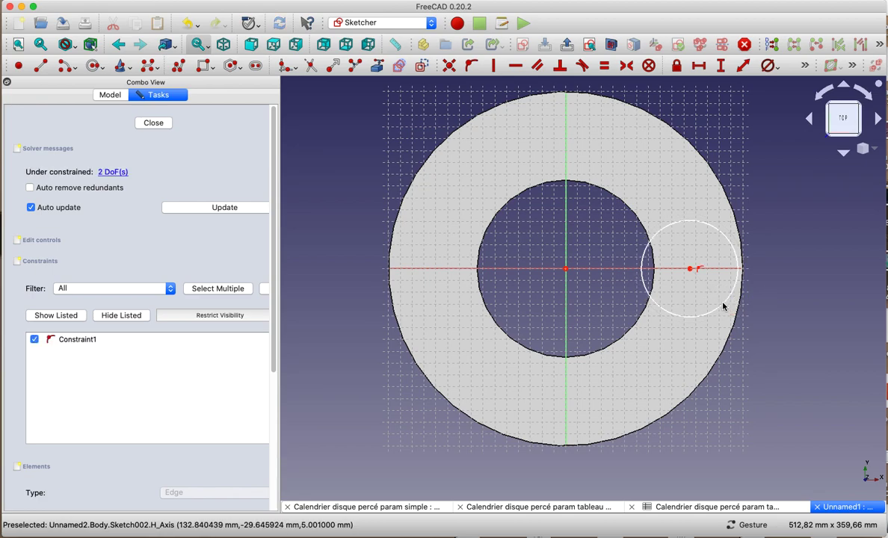
left_click(777, 70)
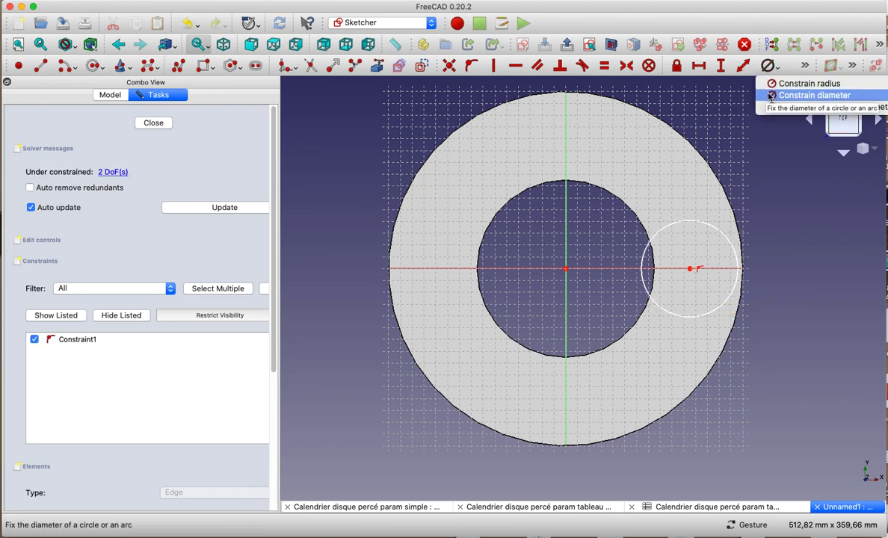
left_click(814, 95)
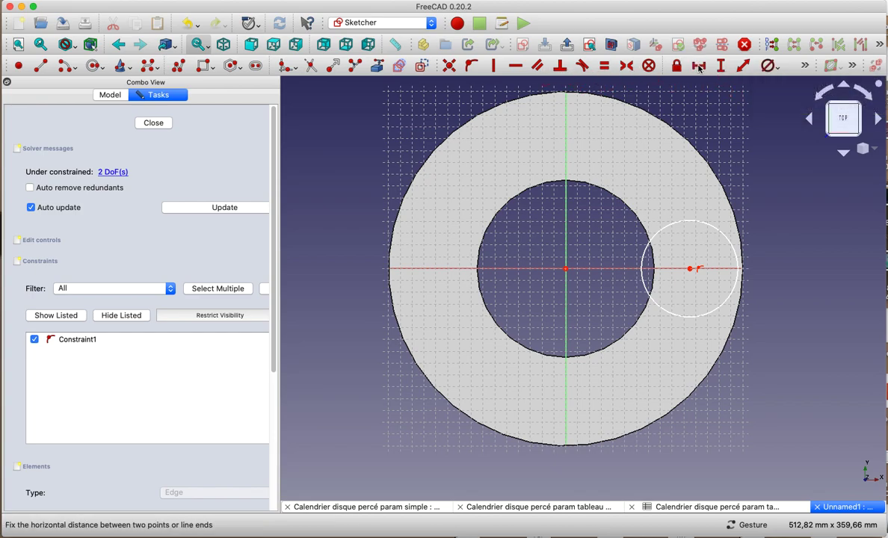
Constrain the small circle's centre 180 mm horizontally from the origin
left_click(699, 66)
left_click(566, 268)
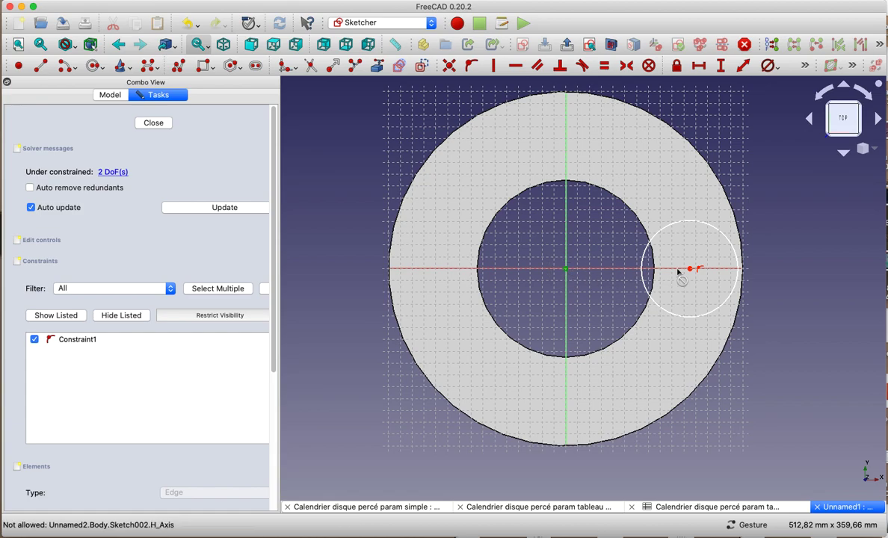
left_click(690, 268)
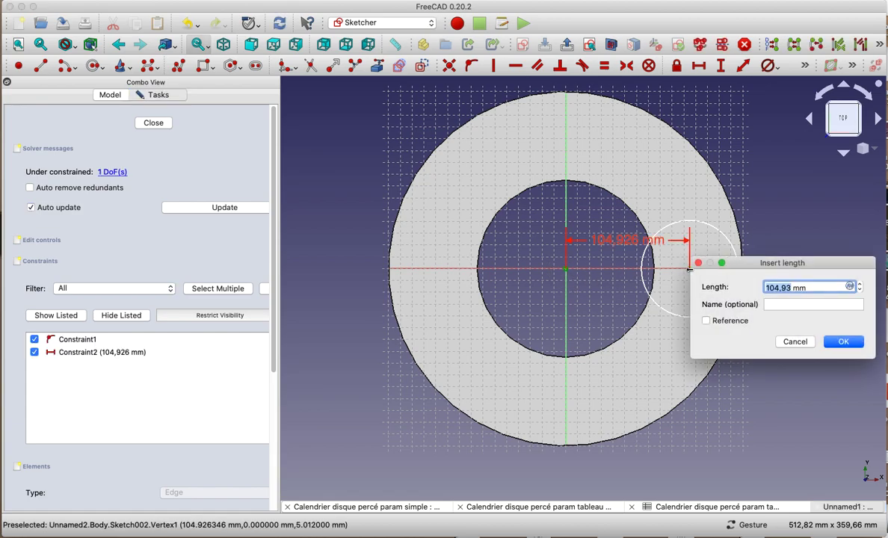
type("180")
left_click(842, 341)
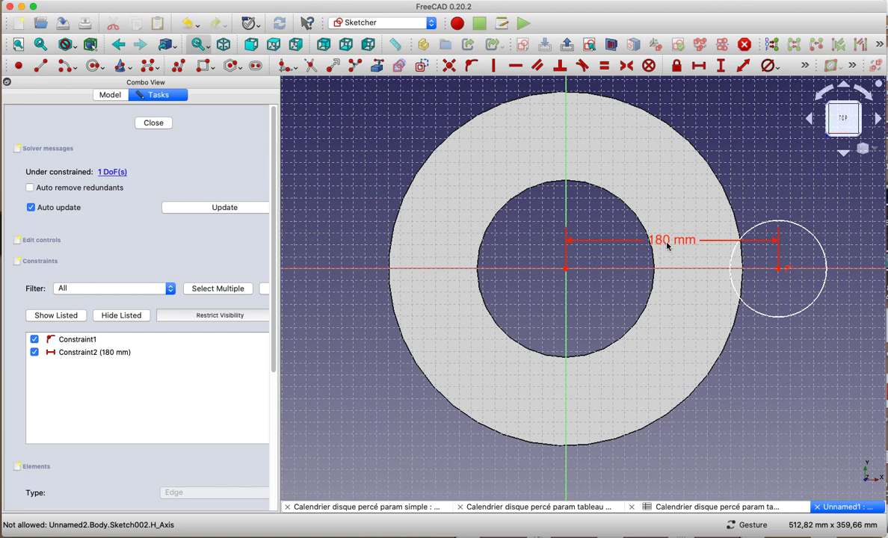
left_click(688, 241)
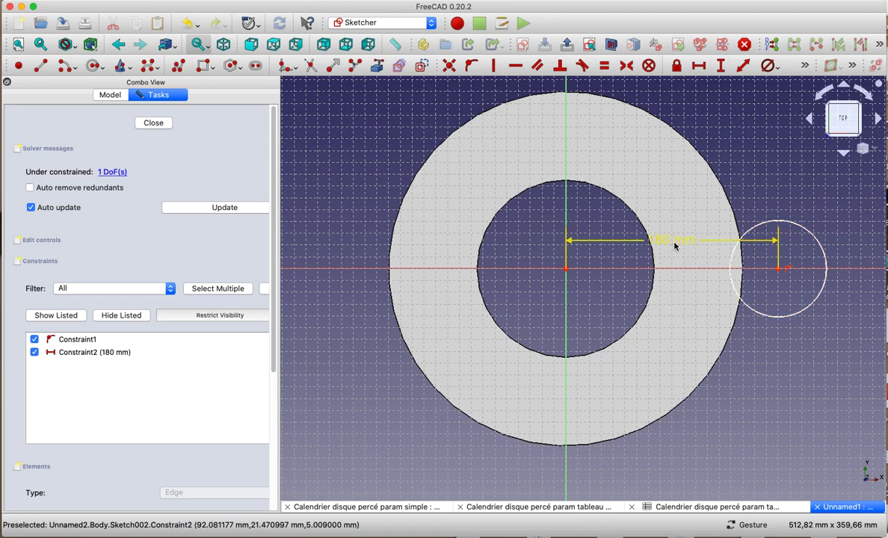
Change the centre distance from 180 mm to 150 mm, then to 130 mm
double_click(673, 243)
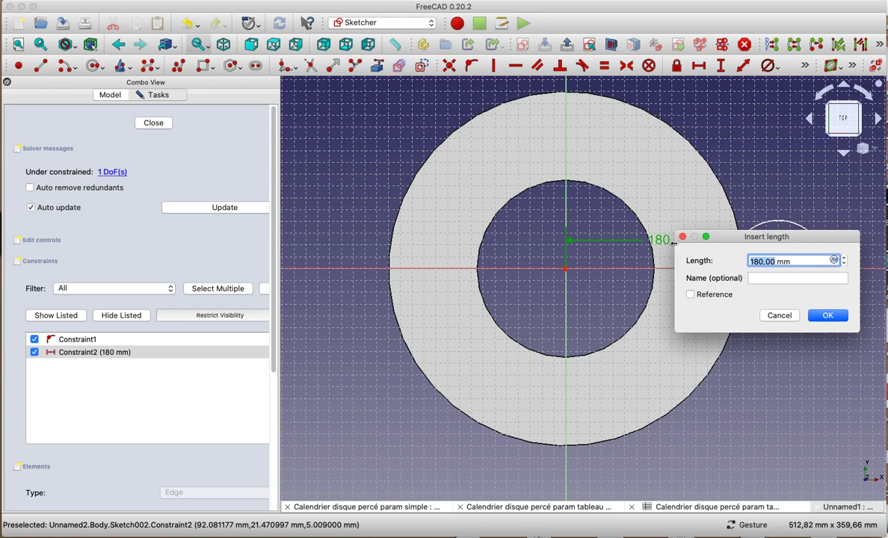
type("150")
key("Return")
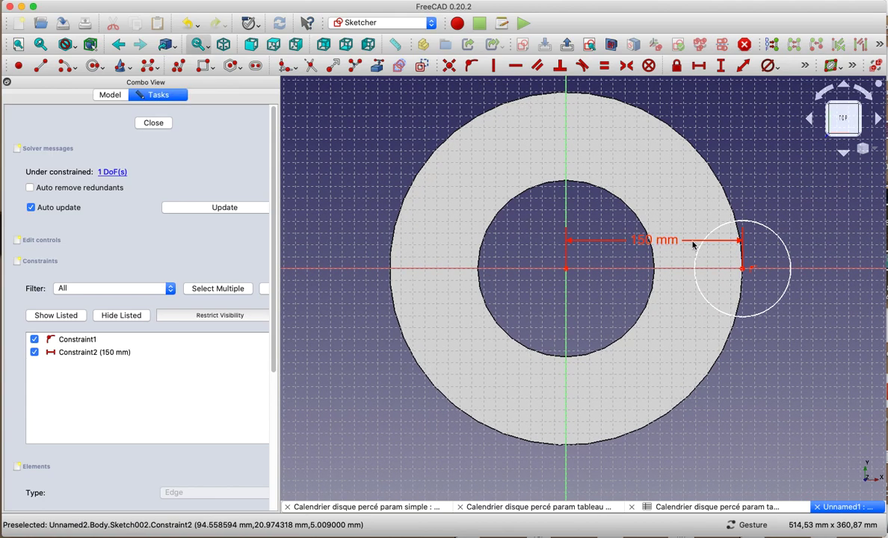
double_click(669, 241)
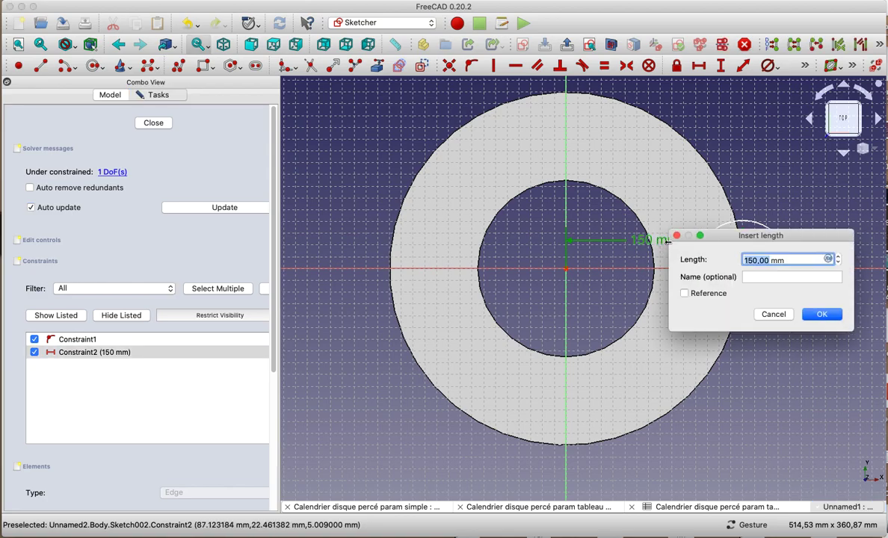
type("130")
key("Return")
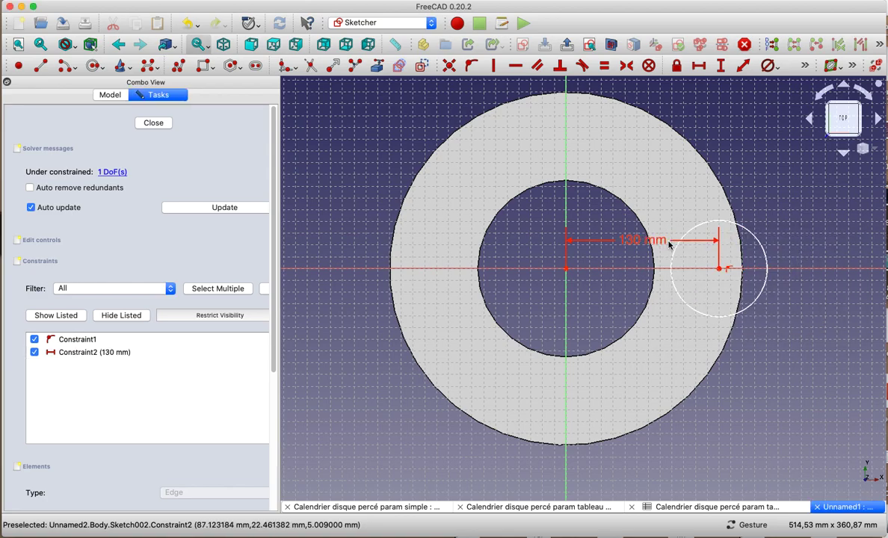
Constrain the small circle to 10 mm diameter and close the sketch
left_click(774, 66)
left_click(787, 96)
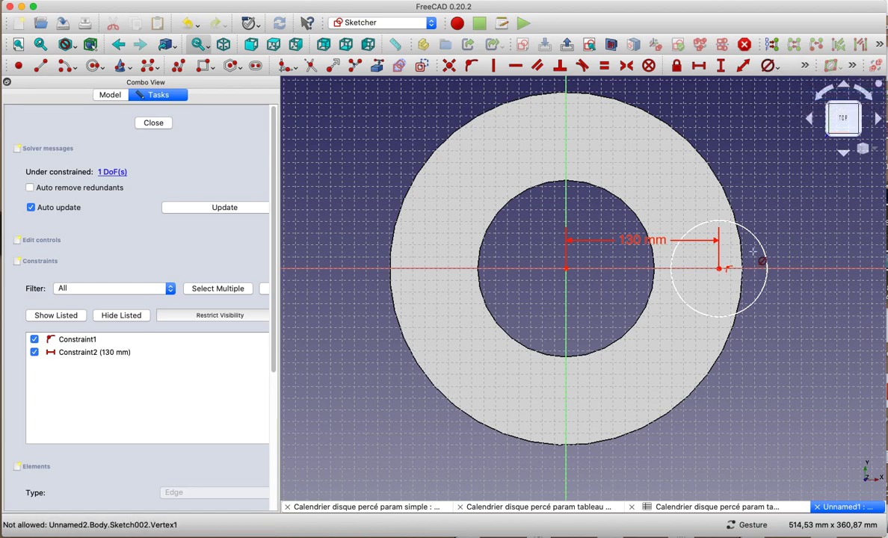
left_click(758, 244)
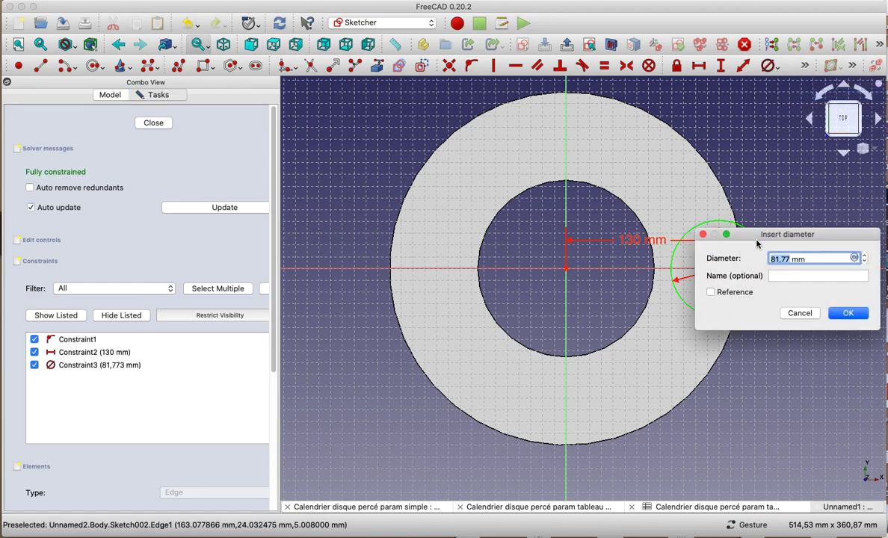
type("10")
left_click(849, 313)
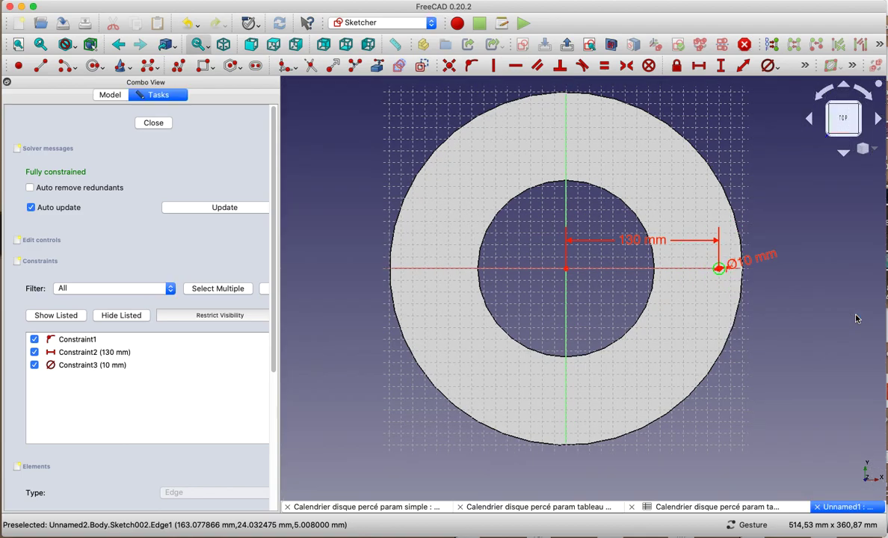
left_click(140, 125)
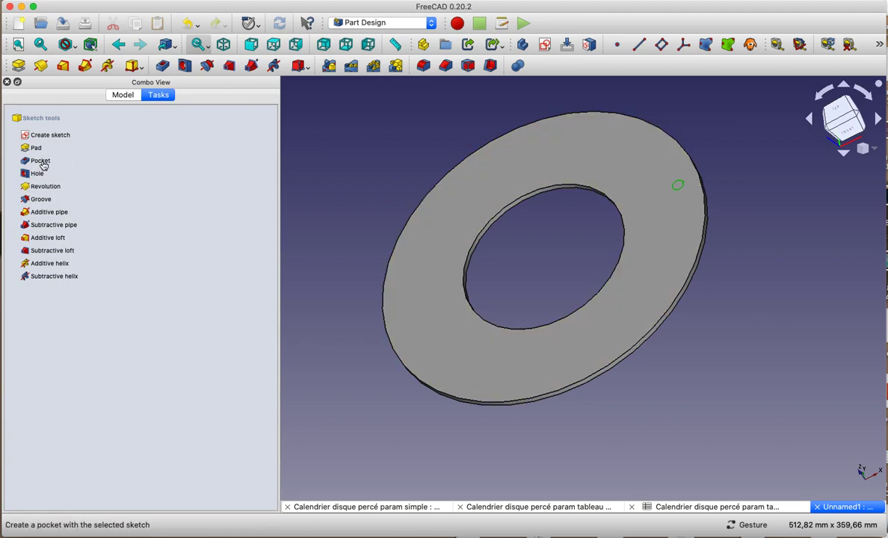
Cut the 10 mm circle as a 5 mm Pocket001, then view the hole and model tree
left_click(41, 162)
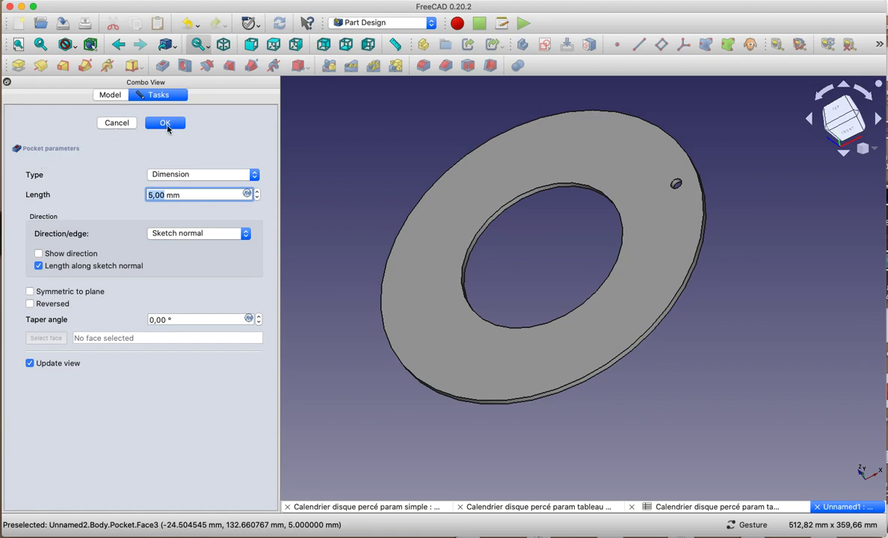
left_click(166, 126)
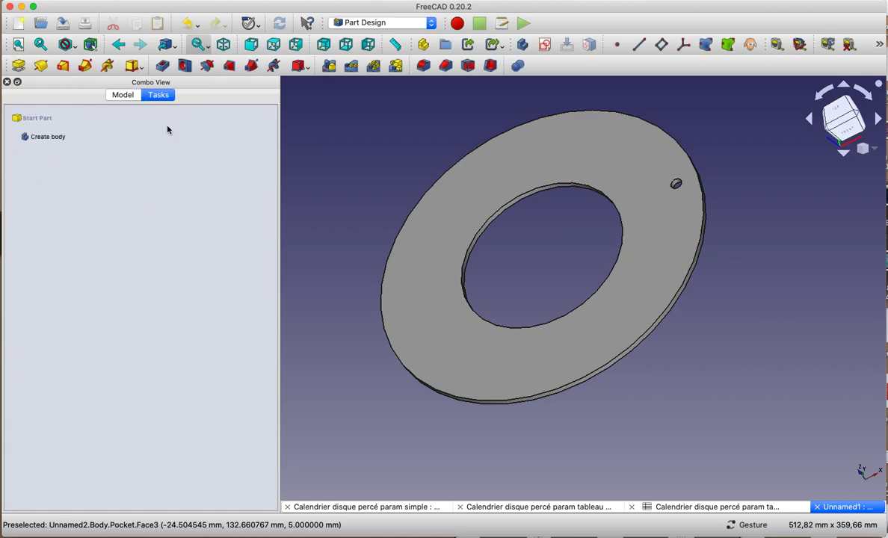
left_click_drag(673, 299, 750, 343)
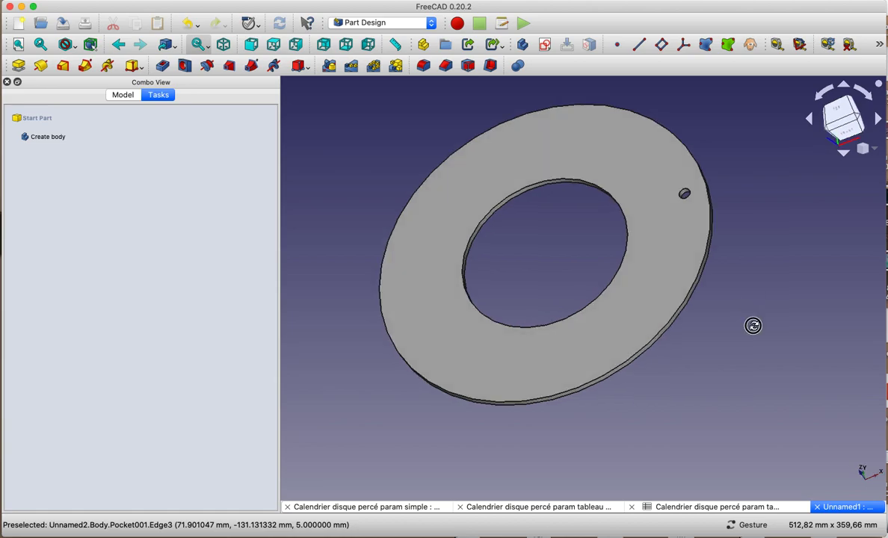
left_click(124, 95)
Polar-pattern Pocket001 with 31 occurrences around the disc's centre
left_click(69, 214)
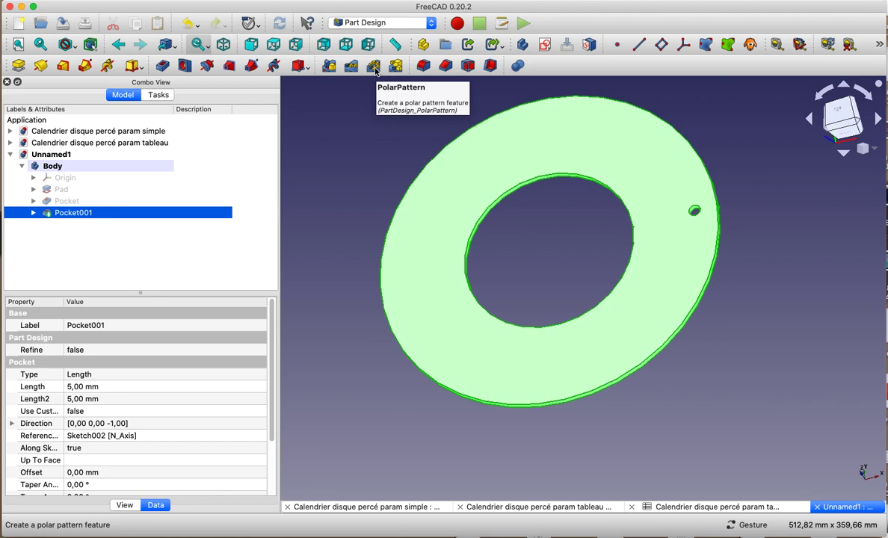
left_click(292, 0)
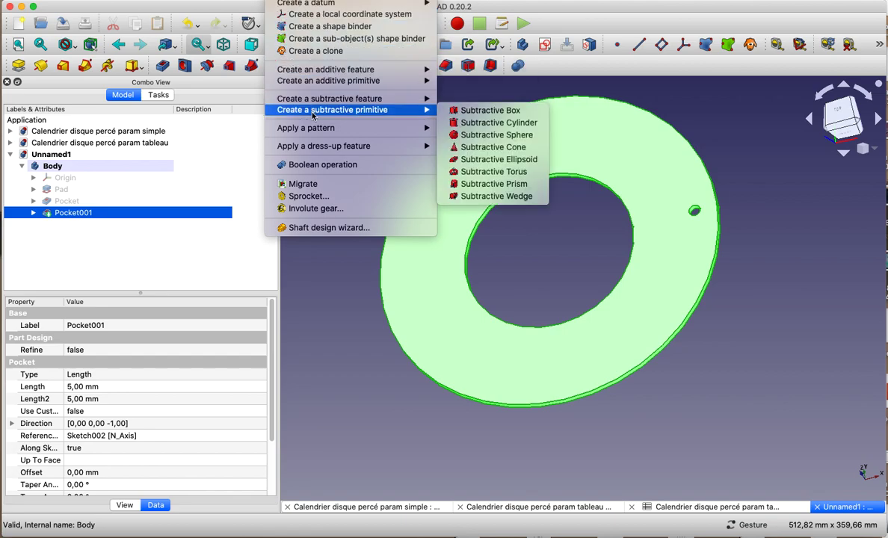
mouse_move(321, 128)
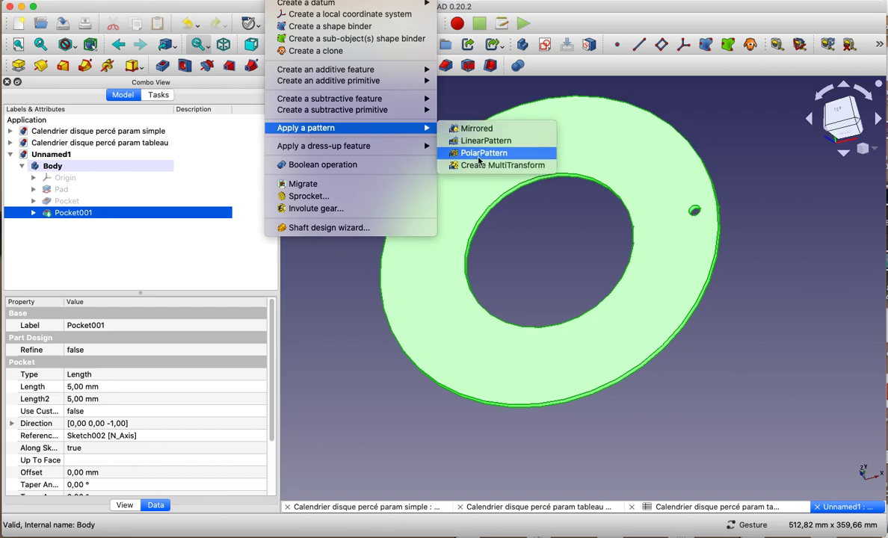
left_click(459, 153)
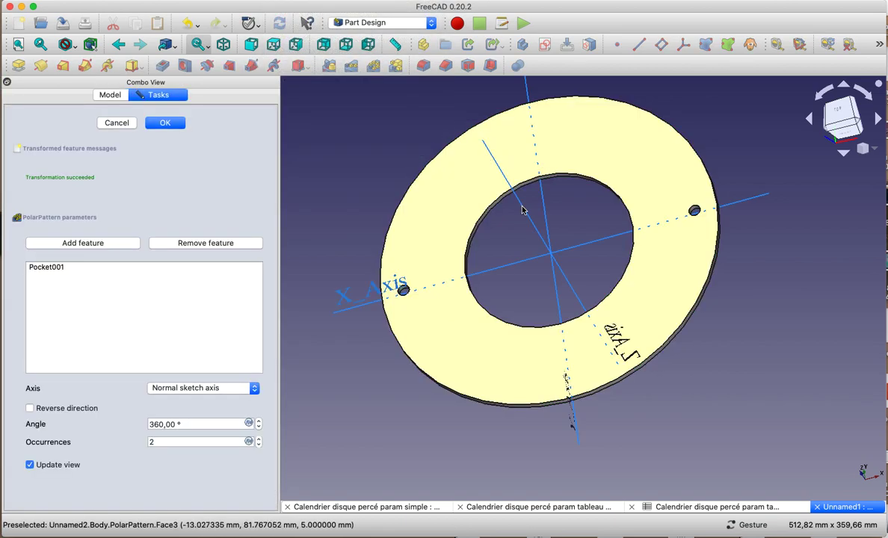
double_click(166, 444)
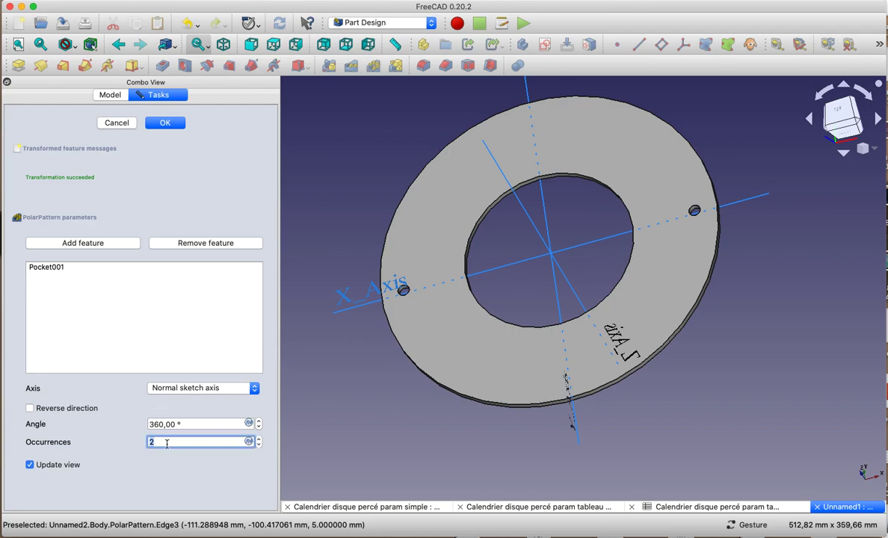
type("31")
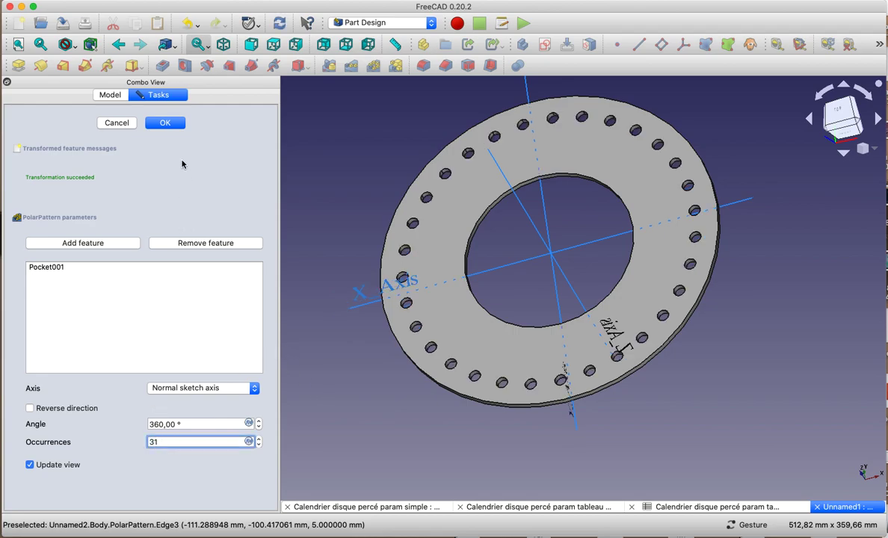
left_click(172, 125)
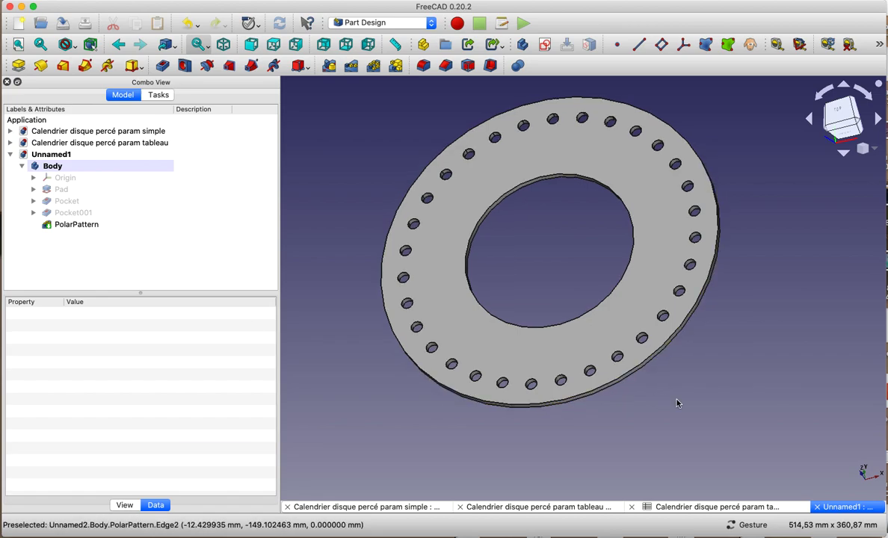
Orbit the ring, then expand Pocket in the tree and select Sketch001
mouse_move(721, 344)
left_mouse_down()
mouse_move(704, 305)
mouse_move(573, 387)
mouse_move(768, 373)
mouse_move(824, 339)
mouse_move(739, 335)
mouse_move(774, 350)
mouse_move(760, 353)
mouse_move(756, 344)
mouse_move(760, 349)
left_mouse_up()
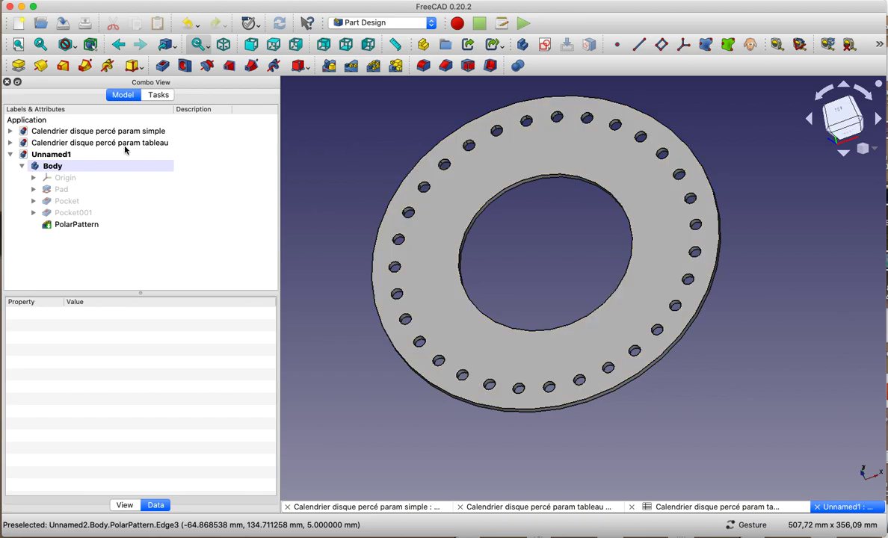
left_click(33, 202)
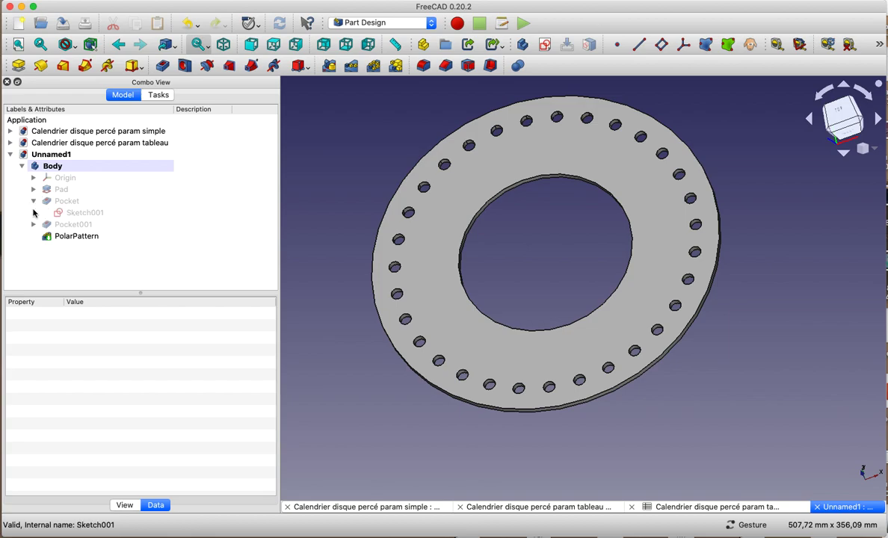
left_click(76, 215)
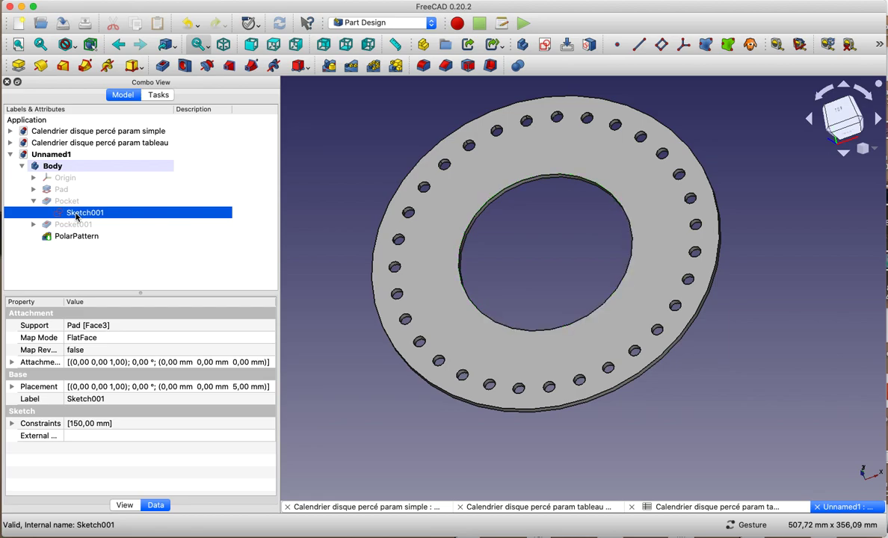
Change Sketch001's central circle diameter from 150 mm to 180 mm, then to 200 mm
double_click(75, 215)
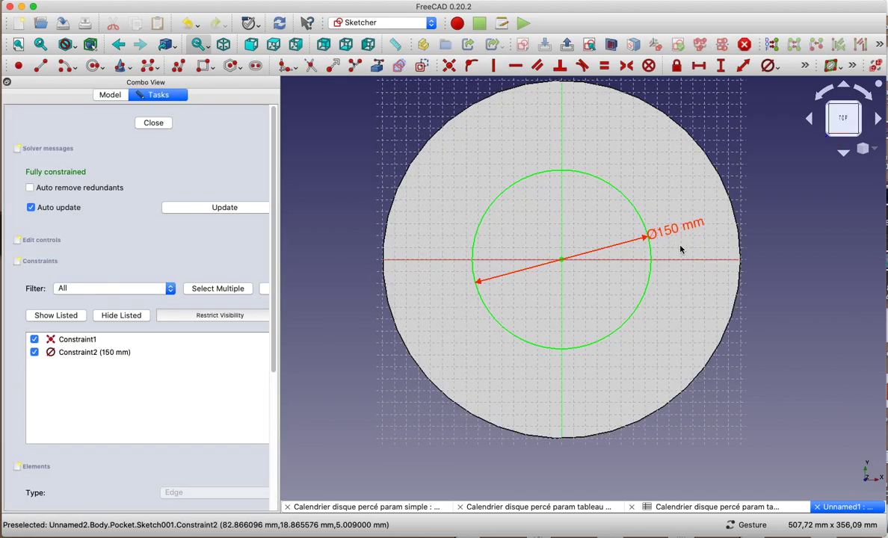
double_click(669, 234)
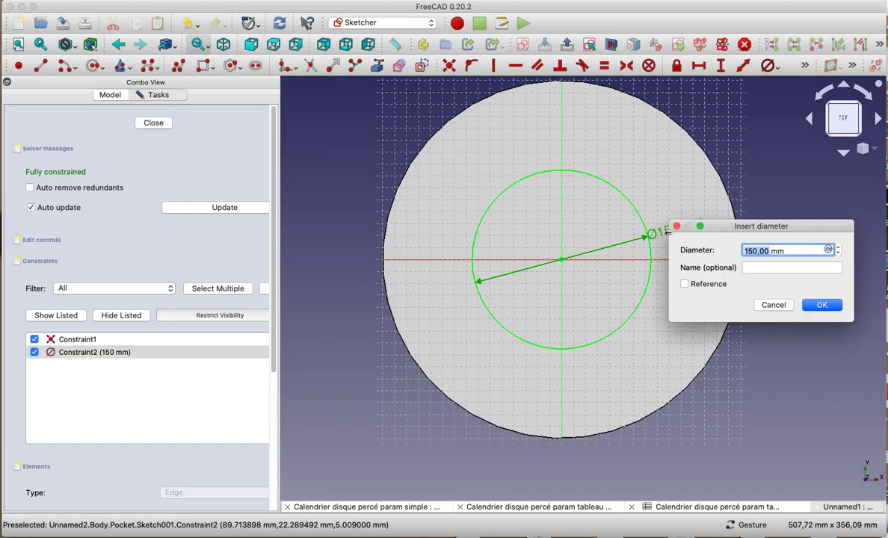
type("180")
left_click(825, 305)
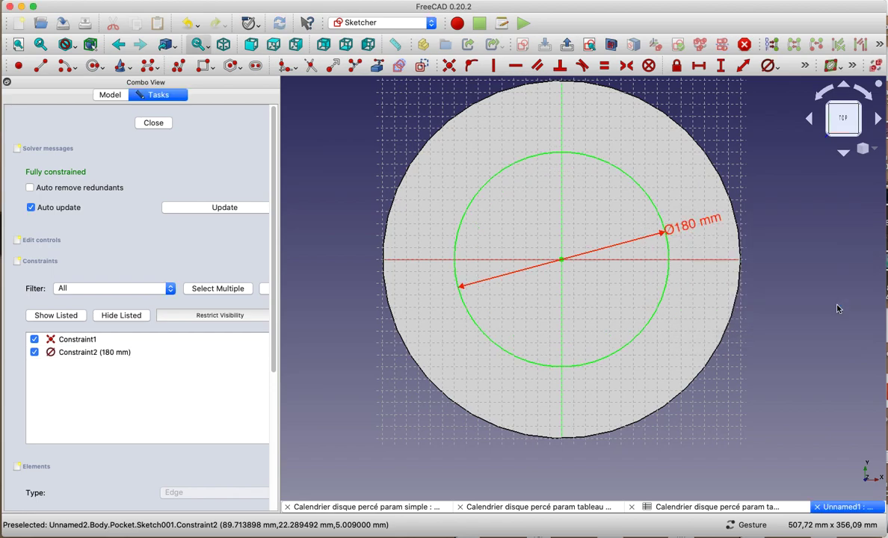
double_click(664, 232)
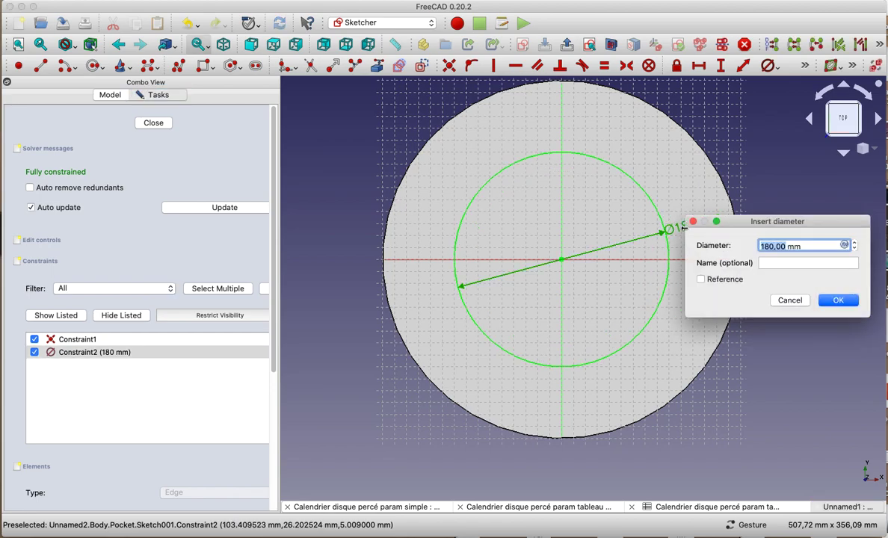
type("200")
left_click(839, 300)
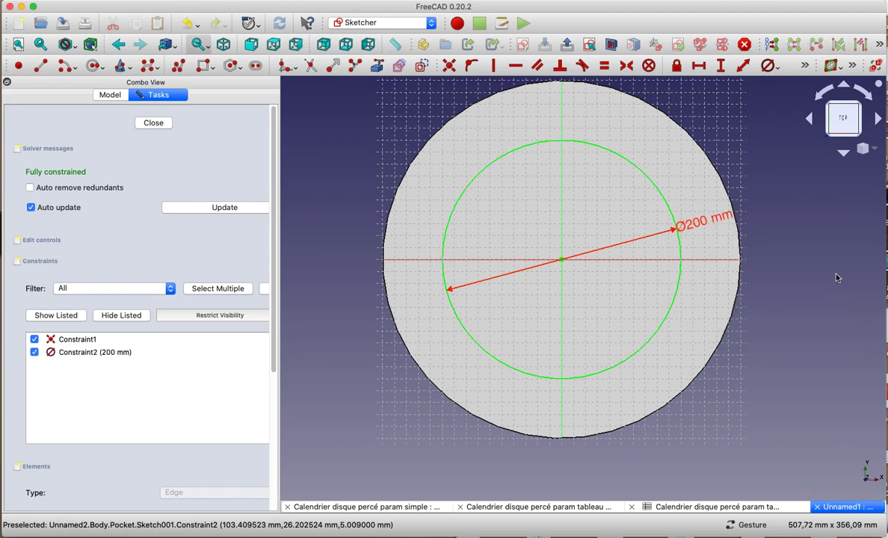
Close the sketch and orbit the view to inspect the ring's 200 mm opening
left_click(152, 123)
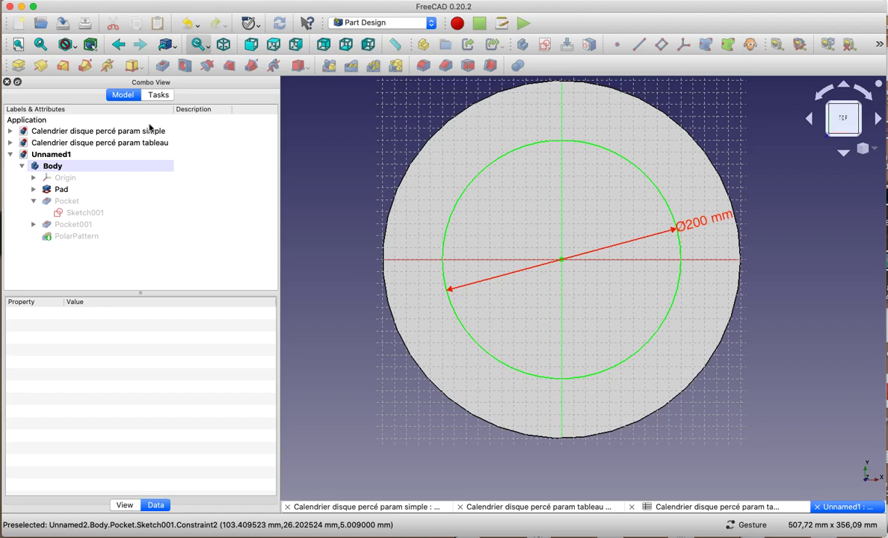
mouse_move(783, 398)
left_mouse_down()
mouse_move(743, 313)
mouse_move(621, 377)
mouse_move(724, 390)
mouse_move(795, 384)
mouse_move(788, 346)
left_mouse_up()
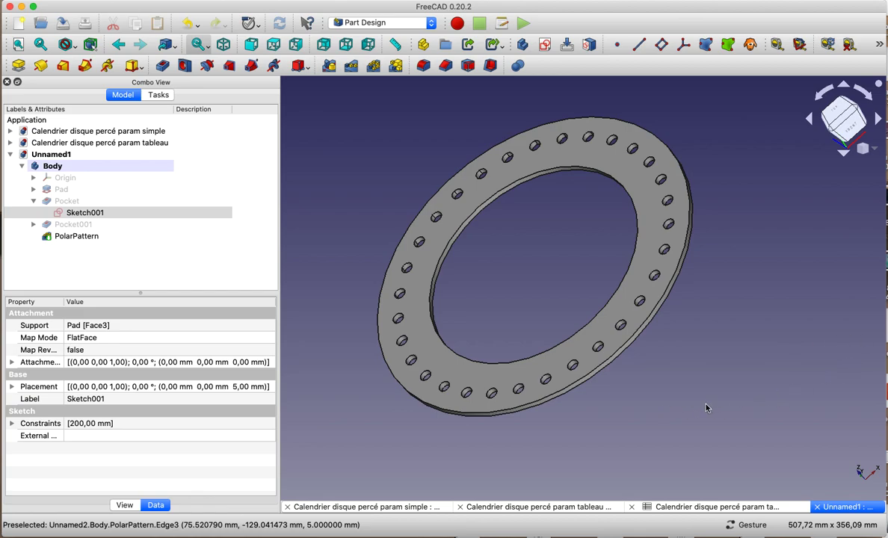
Switch to the 'Calendrier disque percé param tableau' document and show its parameter spreadsheet
left_click(543, 508)
left_click(684, 508)
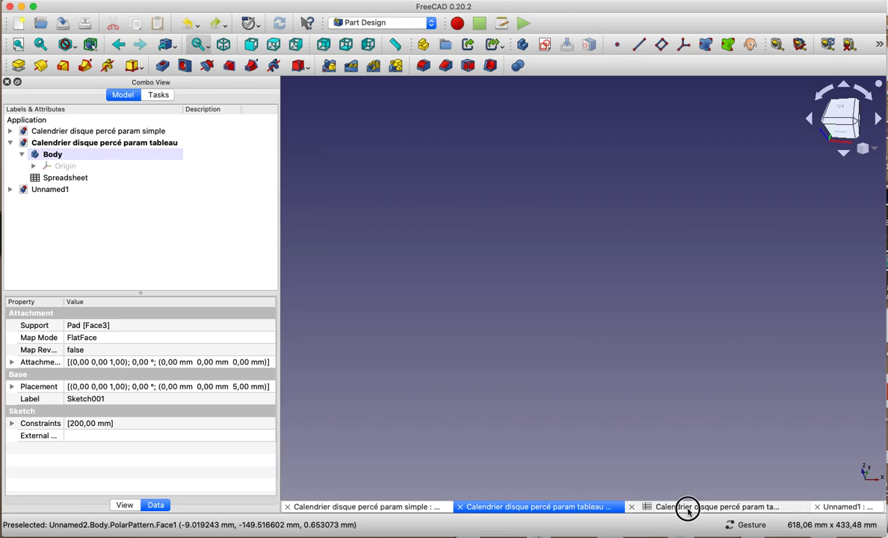